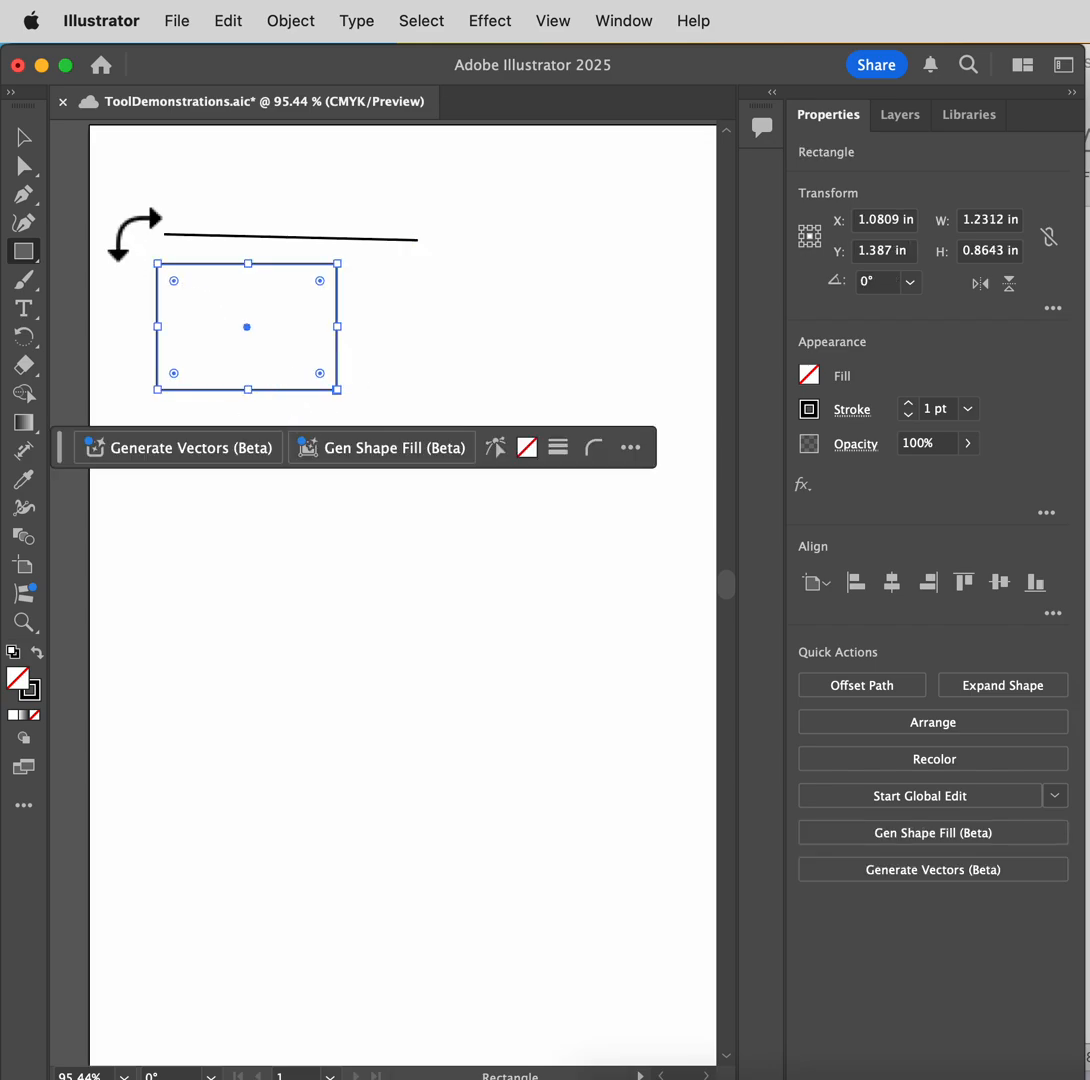
- Remove the stroke colour from the line above the rectangle and deselect the line
{"action": "left_click", "coordinate": [22, 138]}
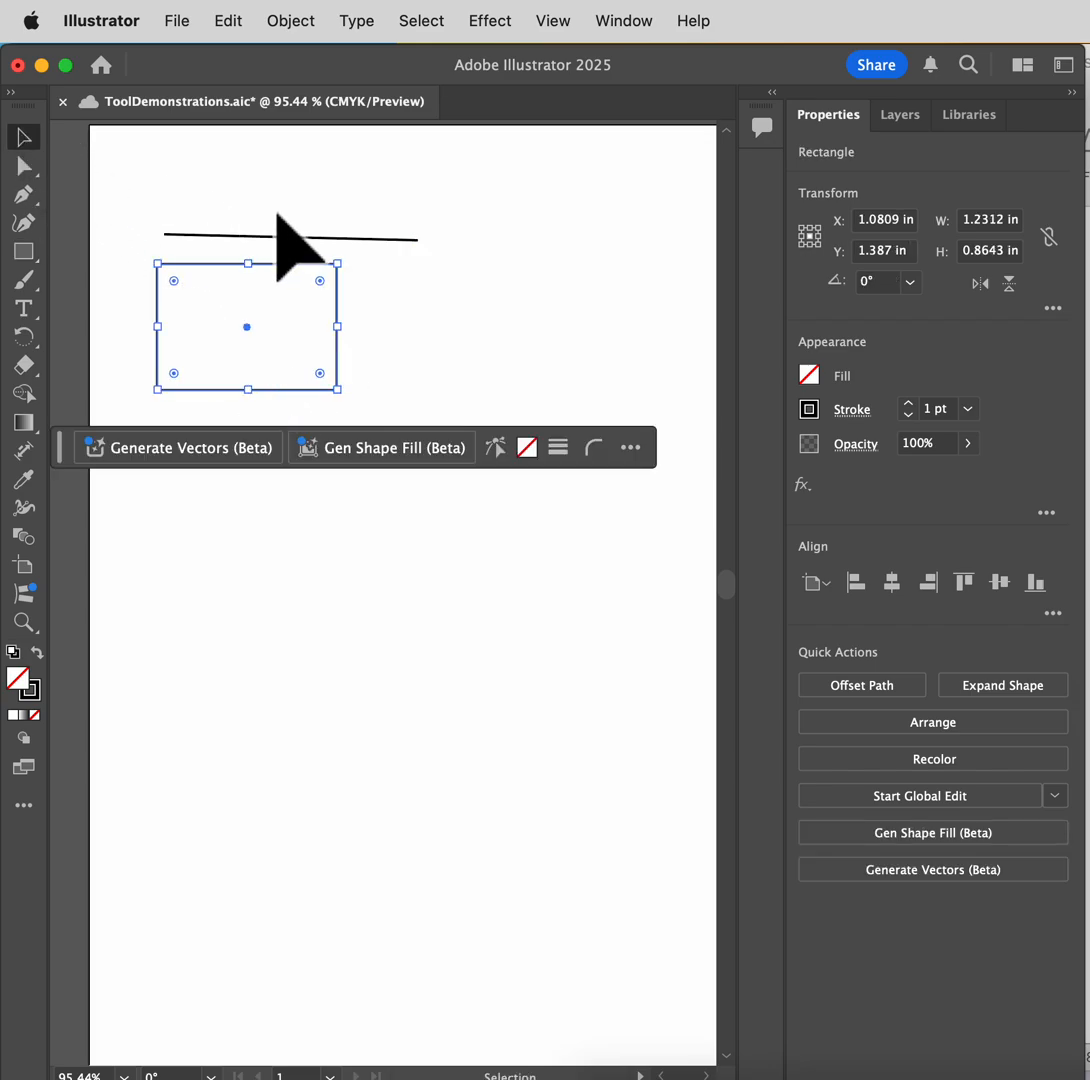
{"action": "left_click", "coordinate": [326, 186]}
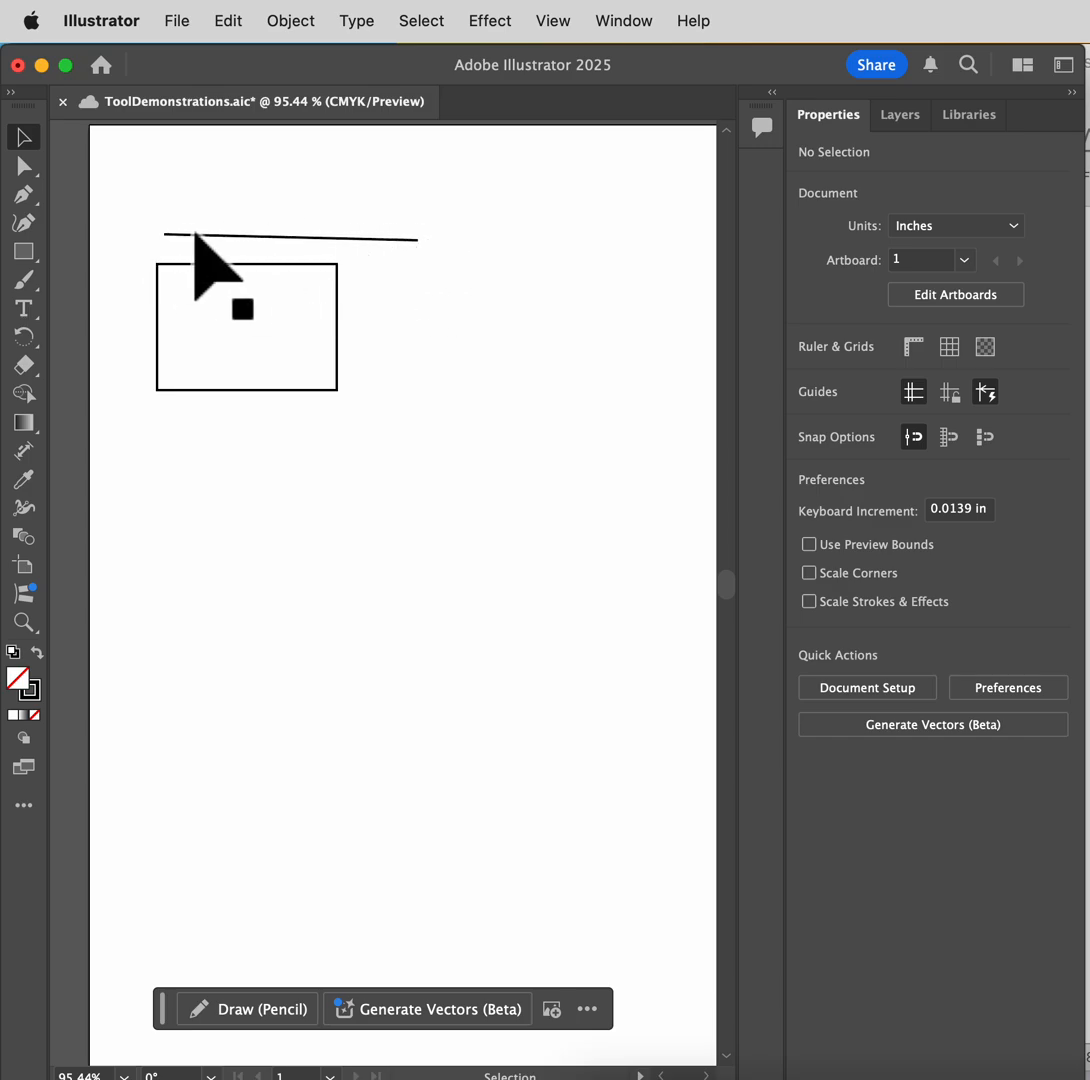
{"action": "left_click", "coordinate": [397, 241]}
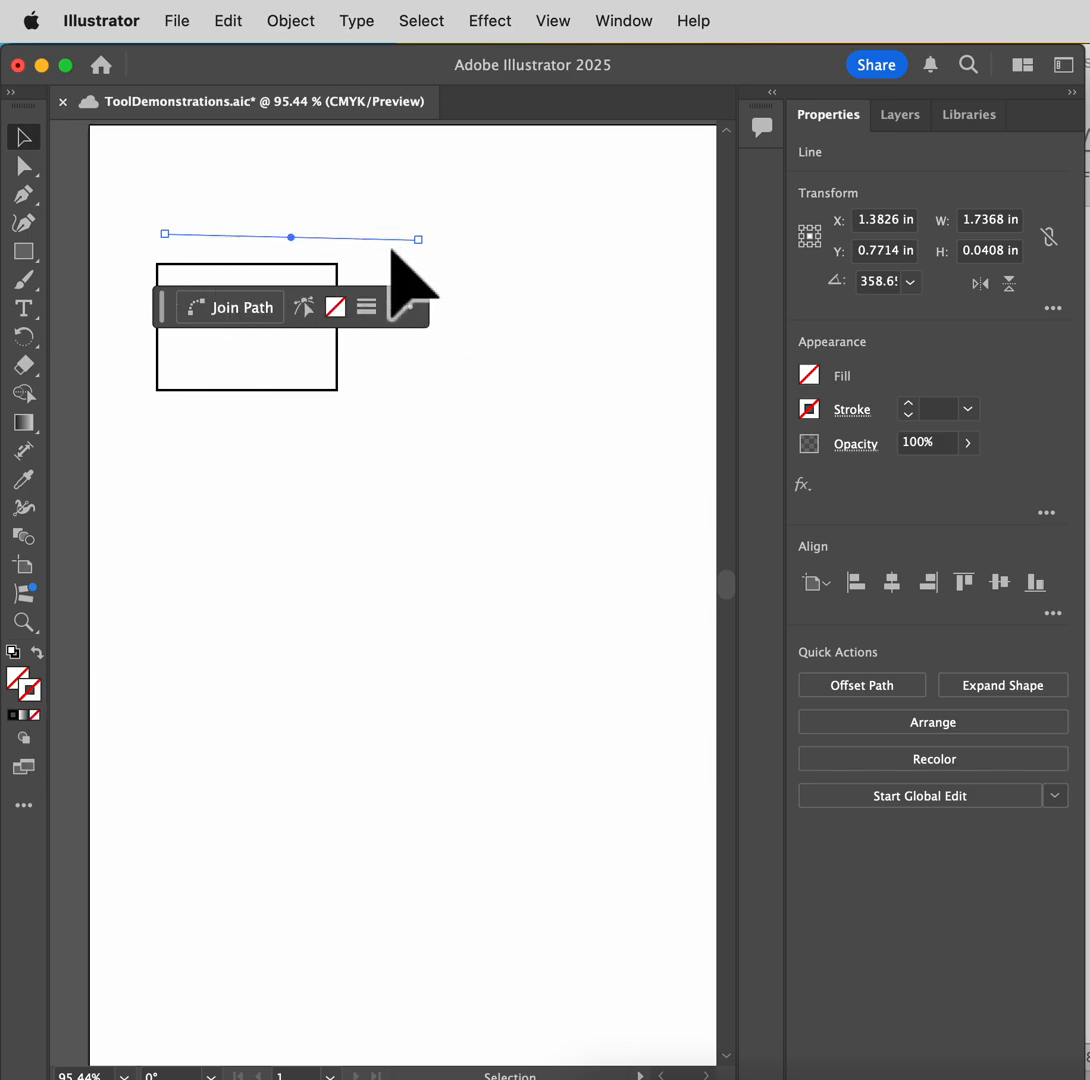
{"action": "key", "text": "Delete"}
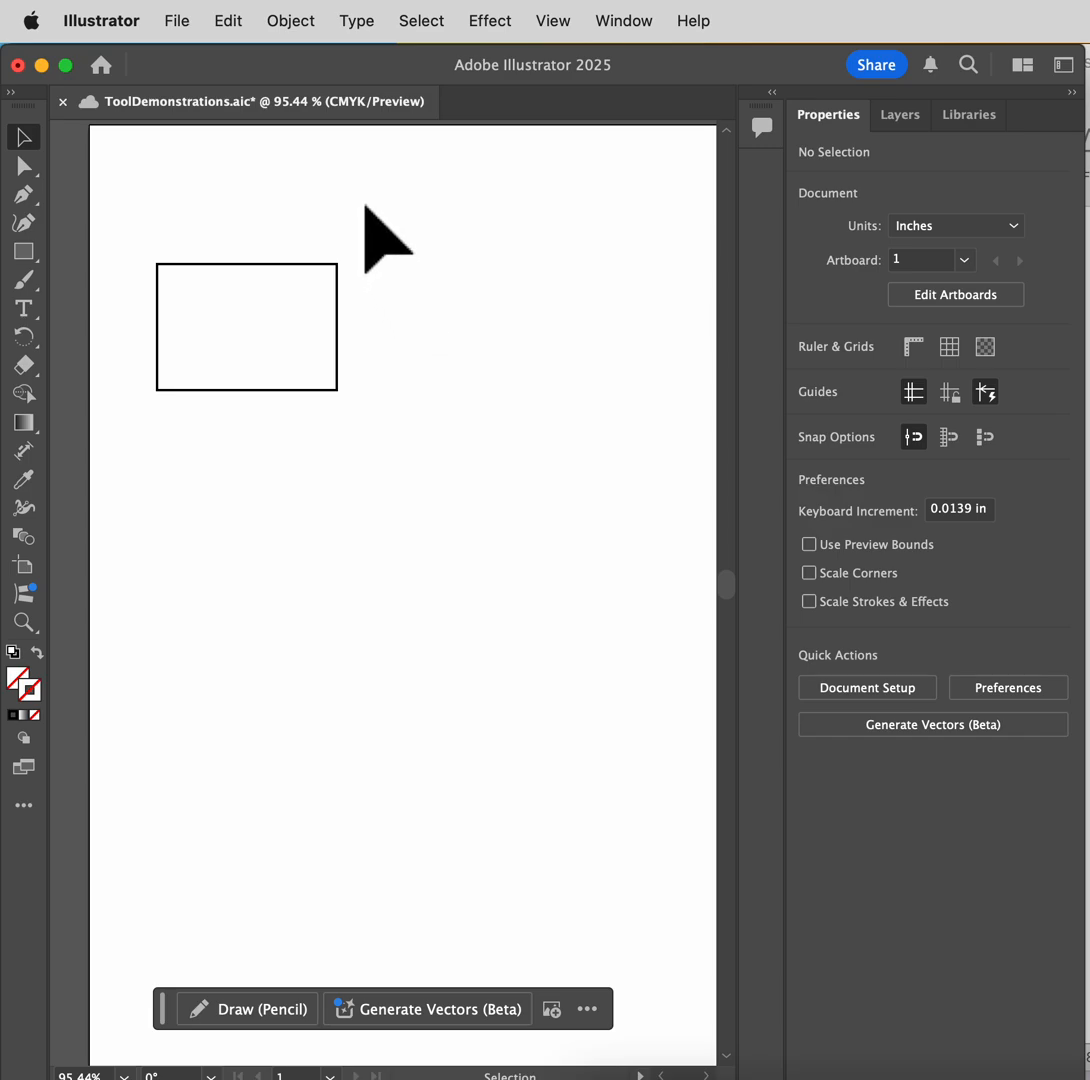
- Select the strokeless line above the rectangle and give it a near-black stroke, 050505
{"action": "left_click_drag", "start_coordinate": [366, 232], "coordinate": [404, 285]}
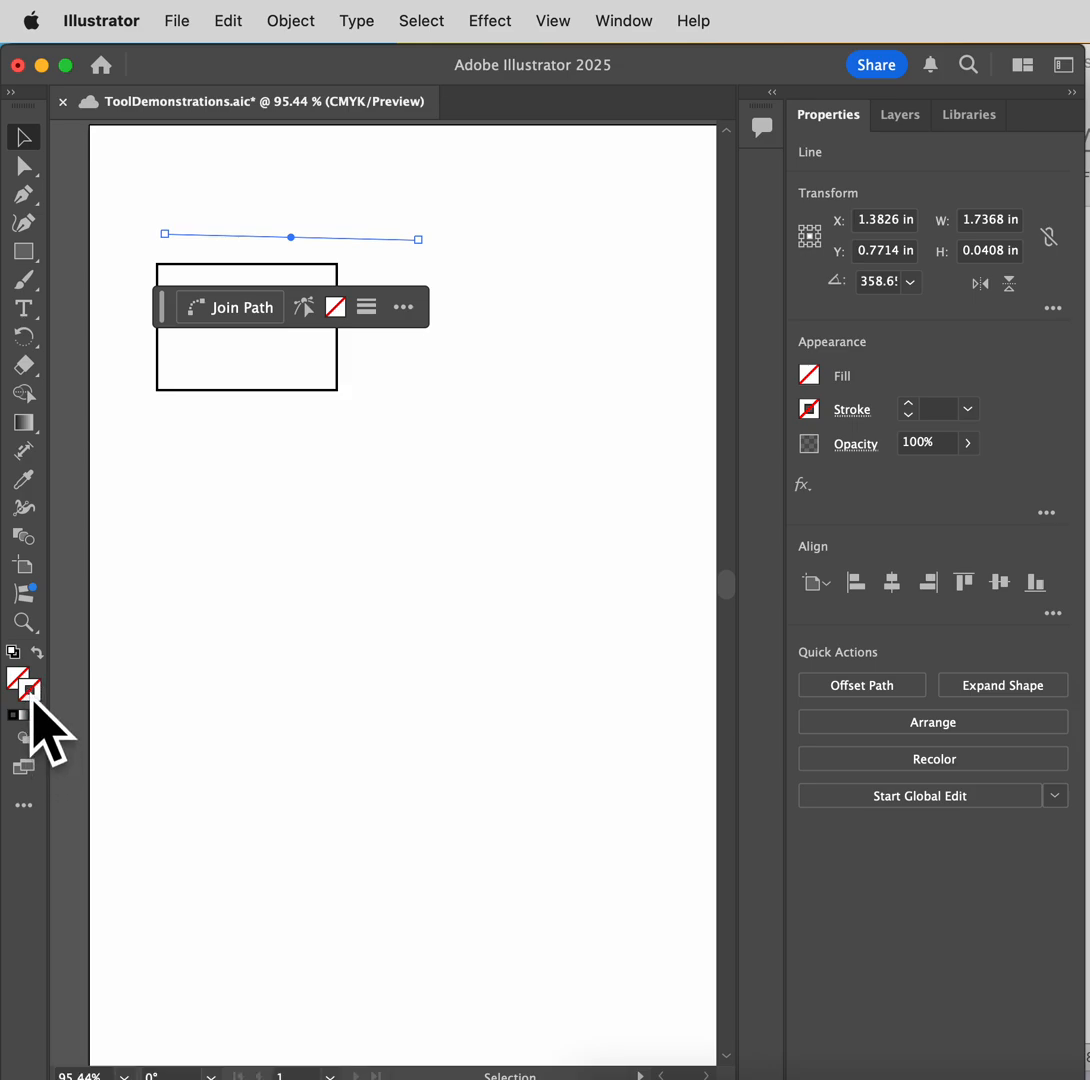
{"action": "double_click", "coordinate": [31, 693]}
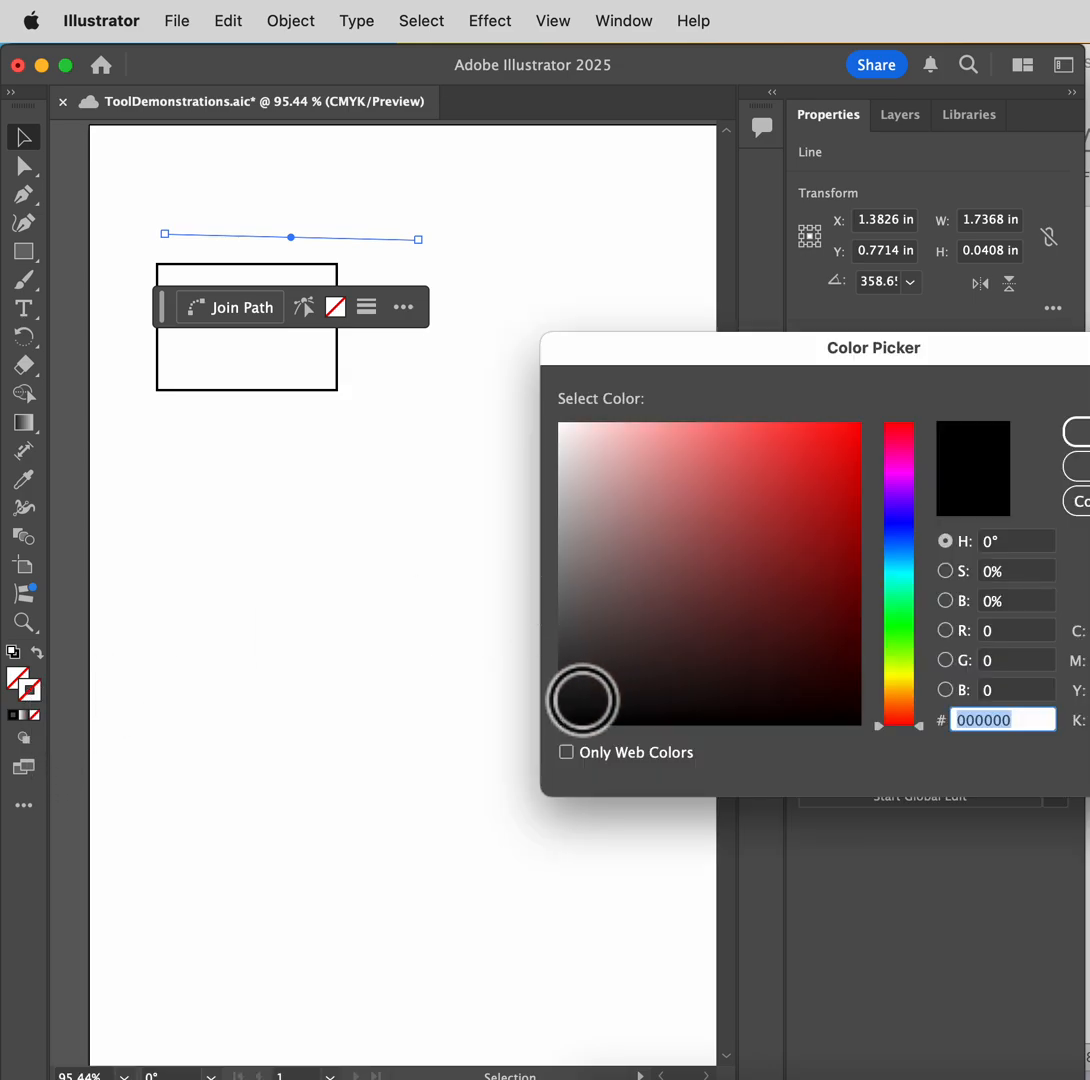
{"action": "left_click_drag", "start_coordinate": [581, 701], "coordinate": [562, 719]}
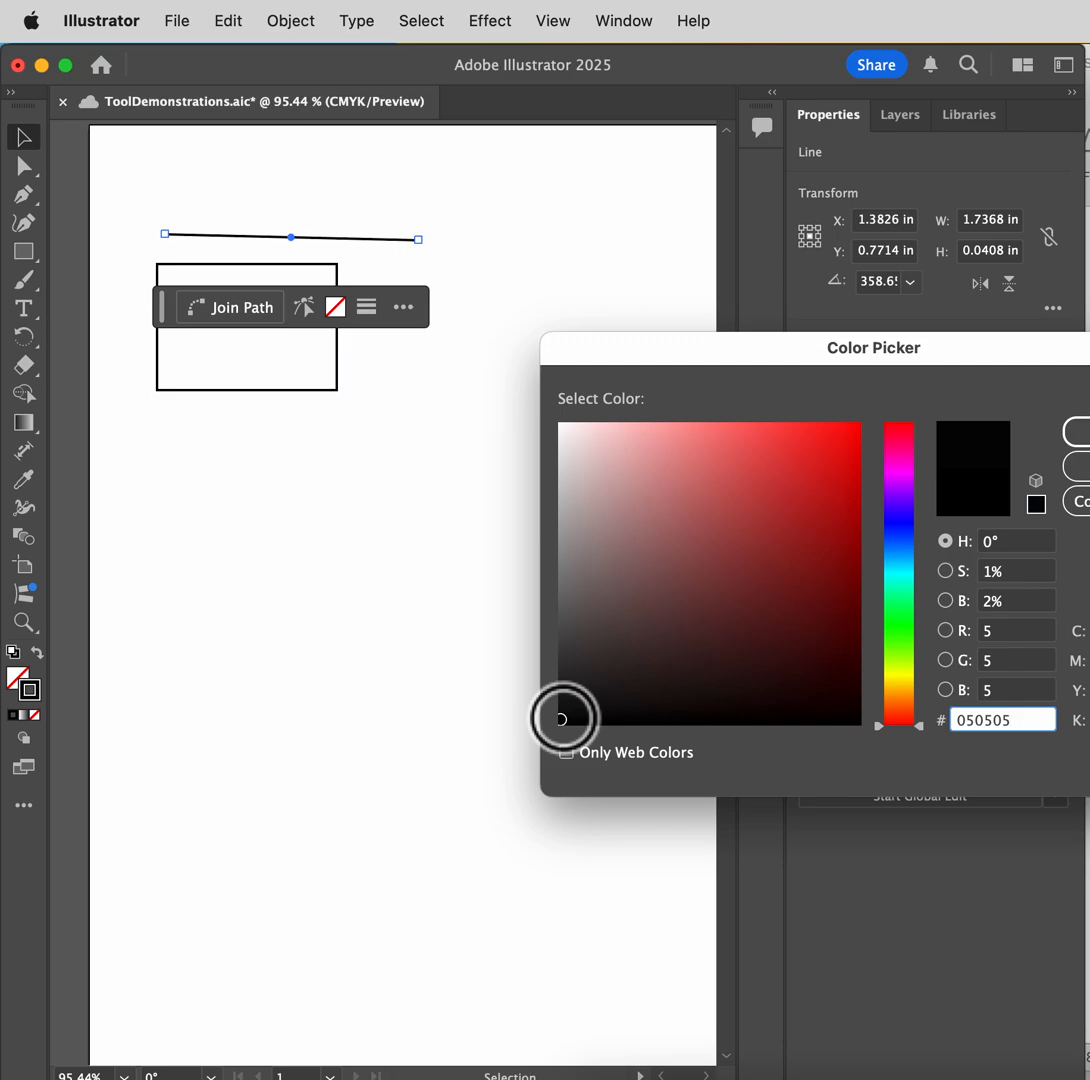
{"action": "left_click", "coordinate": [1075, 431]}
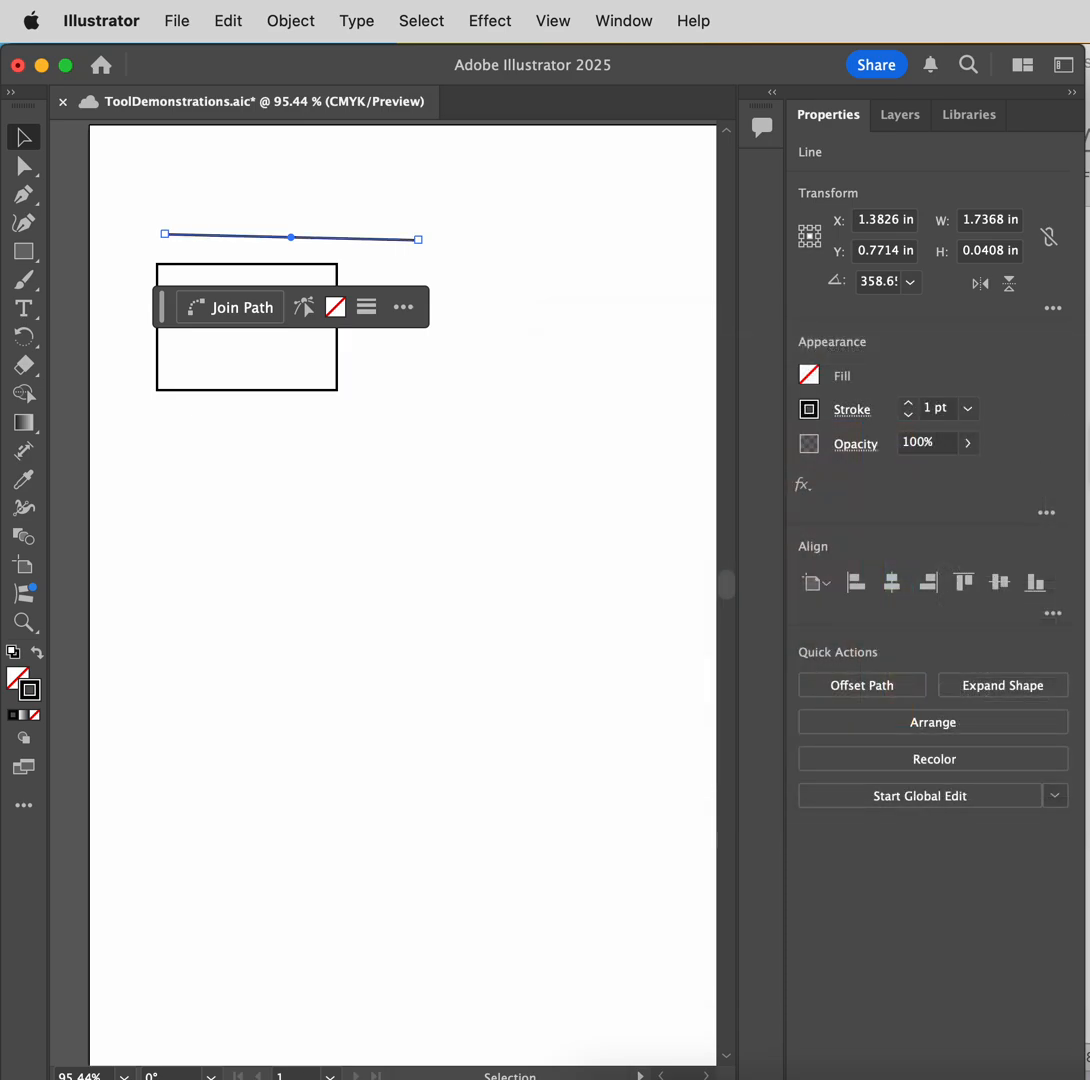
{"action": "left_click", "coordinate": [370, 397]}
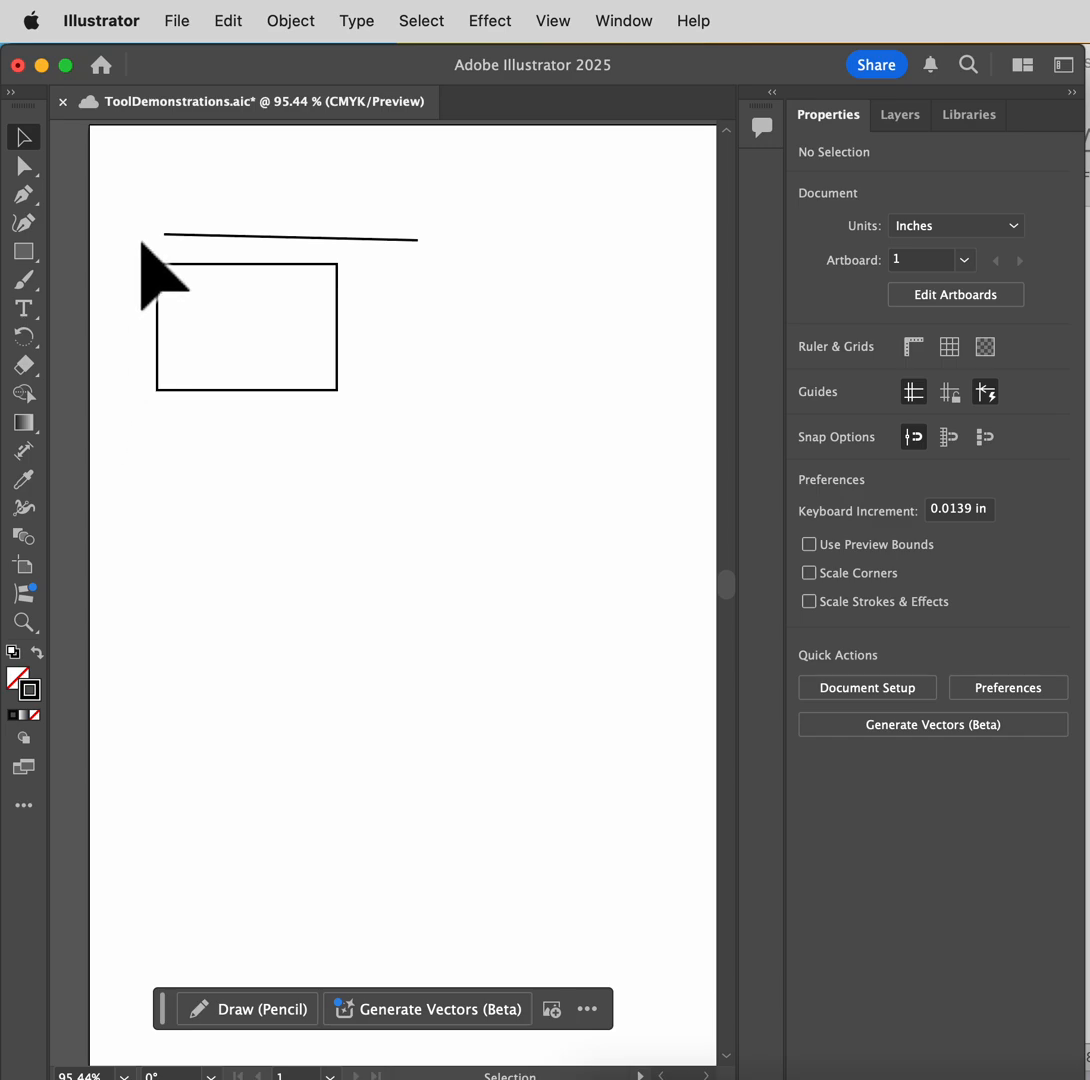
- Fill the rectangle below the line with yellow e0e007, keeping its black stroke
{"action": "left_click", "coordinate": [335, 390]}
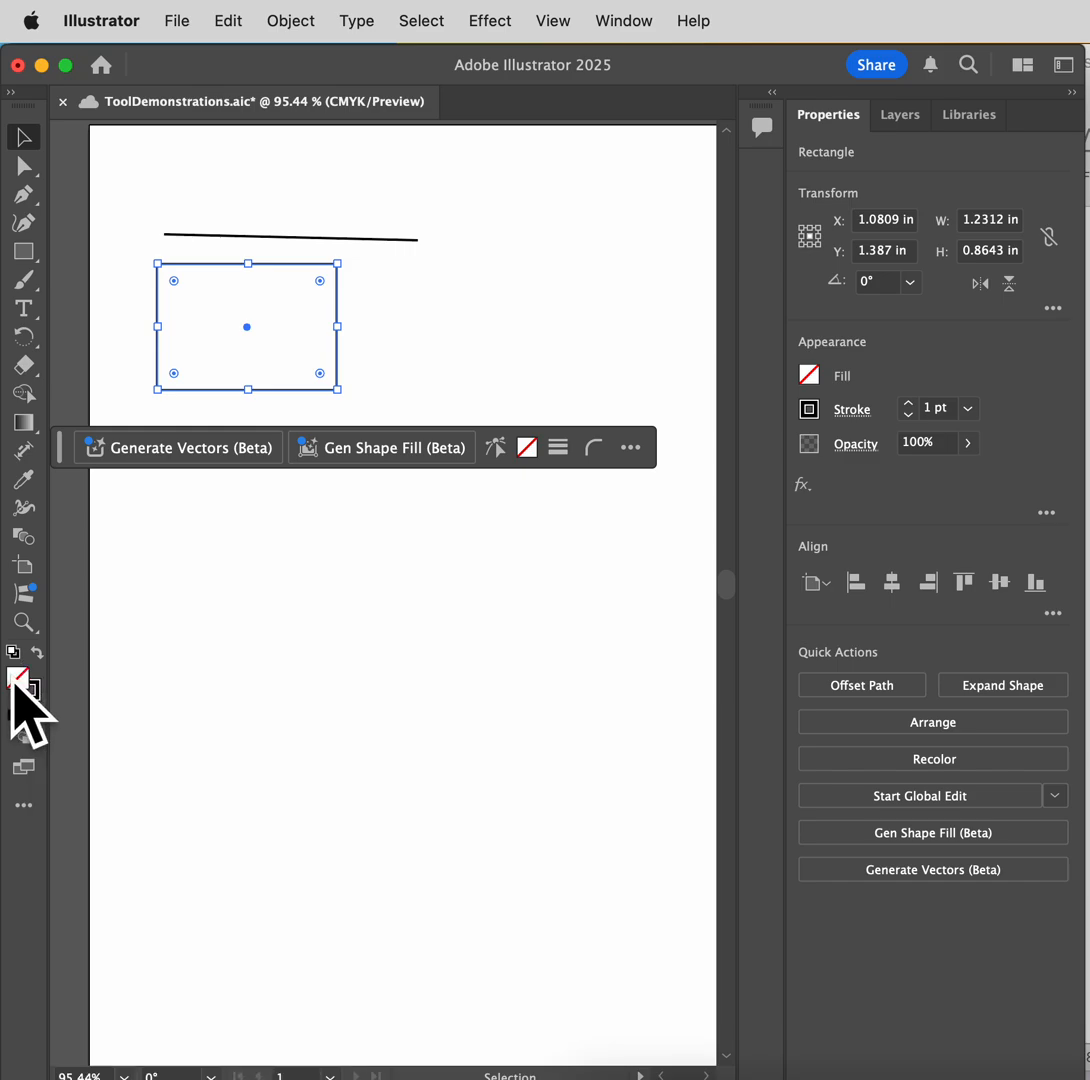
{"action": "double_click", "coordinate": [16, 682]}
{"action": "mouse_move", "coordinate": [601, 540]}
{"action": "left_mouse_down"}
{"action": "mouse_move", "coordinate": [740, 486]}
{"action": "mouse_move", "coordinate": [788, 508]}
{"action": "mouse_move", "coordinate": [862, 418]}
{"action": "mouse_move", "coordinate": [811, 515]}
{"action": "mouse_move", "coordinate": [705, 531]}
{"action": "mouse_move", "coordinate": [736, 431]}
{"action": "mouse_move", "coordinate": [773, 543]}
{"action": "left_mouse_up"}
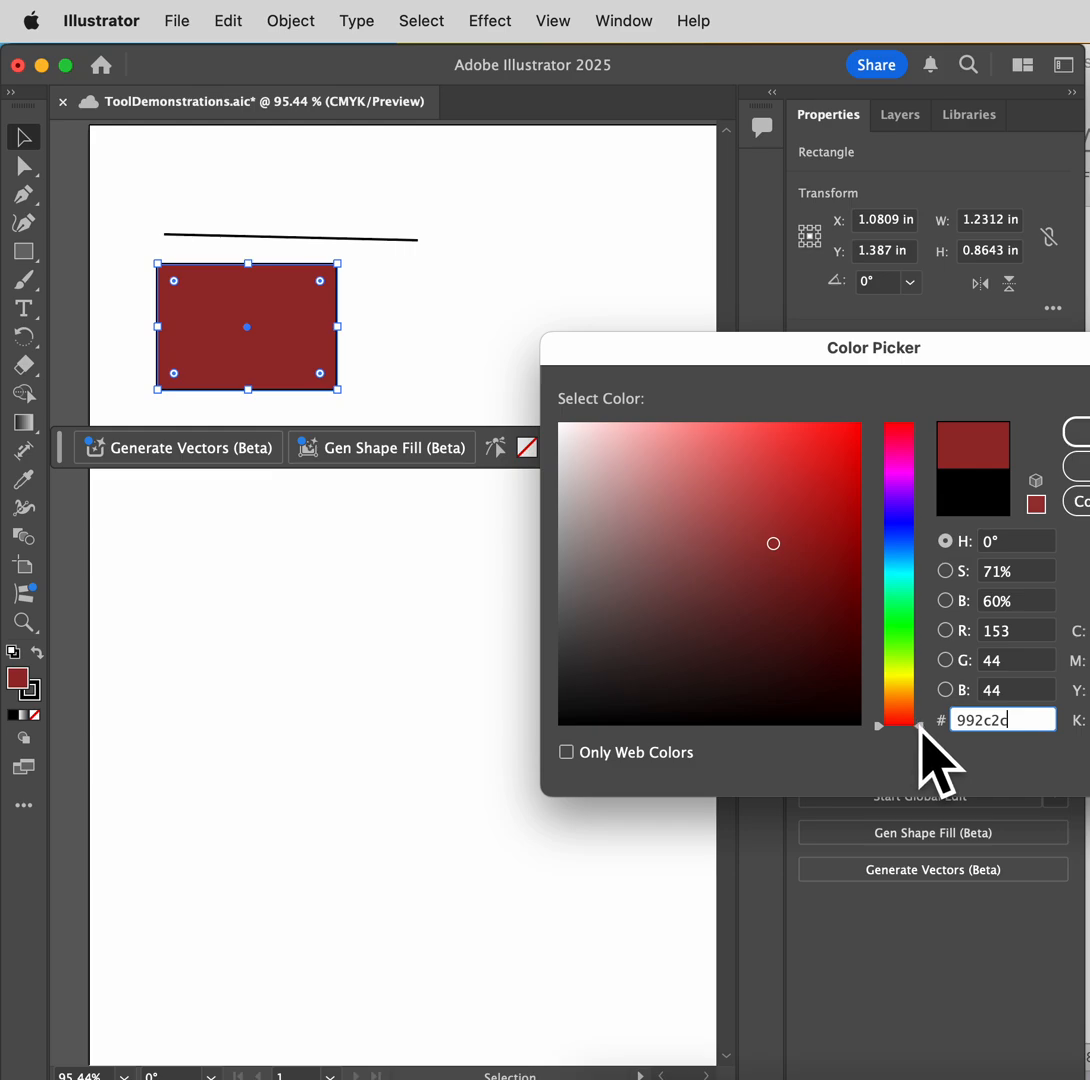
{"action": "left_click_drag", "start_coordinate": [922, 722], "coordinate": [918, 510]}
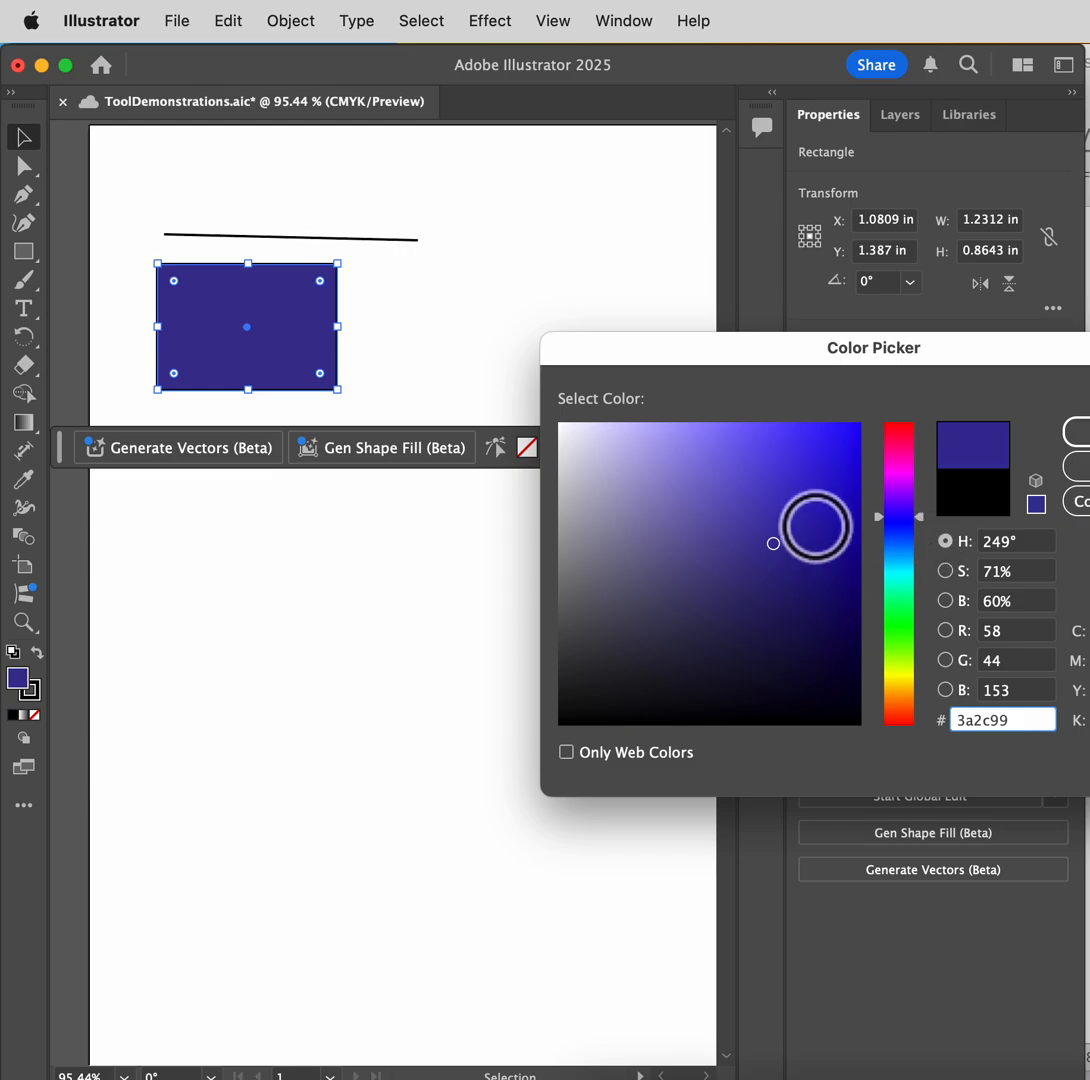
{"action": "mouse_move", "coordinate": [781, 552]}
{"action": "left_mouse_down"}
{"action": "mouse_move", "coordinate": [803, 579]}
{"action": "mouse_move", "coordinate": [785, 619]}
{"action": "mouse_move", "coordinate": [782, 570]}
{"action": "mouse_move", "coordinate": [802, 477]}
{"action": "mouse_move", "coordinate": [793, 591]}
{"action": "mouse_move", "coordinate": [830, 540]}
{"action": "mouse_move", "coordinate": [834, 487]}
{"action": "mouse_move", "coordinate": [851, 459]}
{"action": "left_mouse_up"}
{"action": "left_click", "coordinate": [902, 673]}
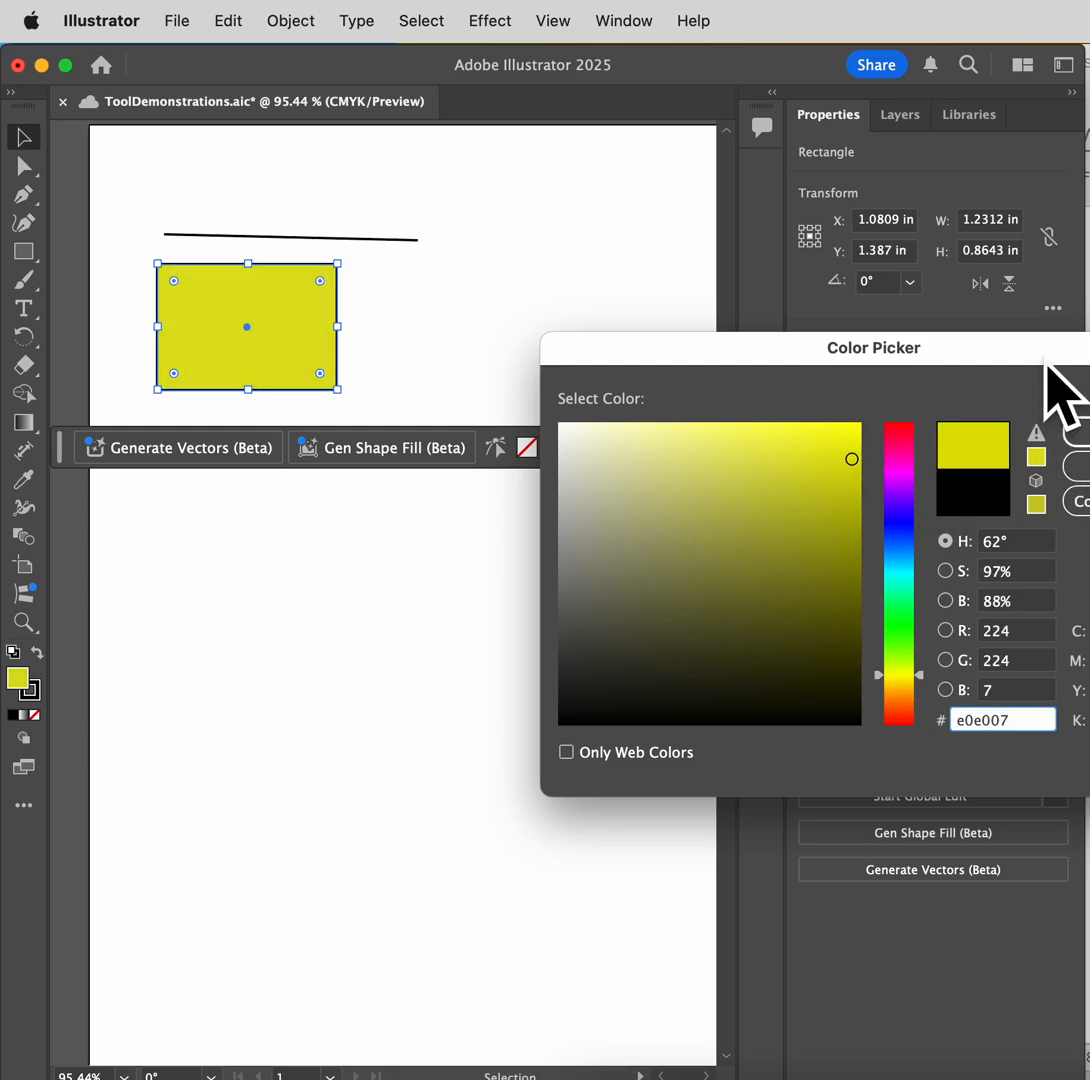
{"action": "left_click_drag", "start_coordinate": [1045, 365], "coordinate": [908, 389]}
{"action": "left_click", "coordinate": [1025, 458]}
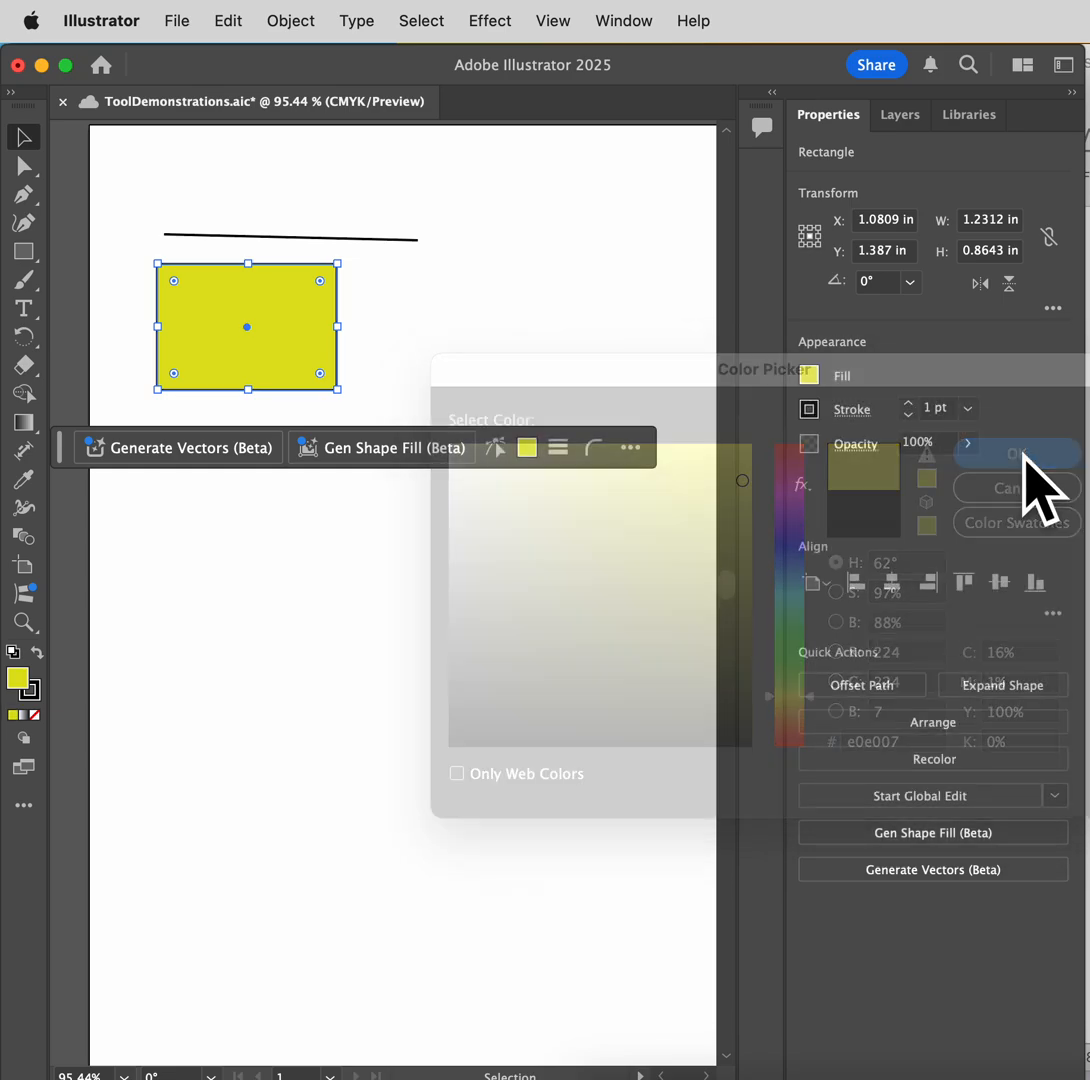
{"action": "left_click", "coordinate": [513, 377]}
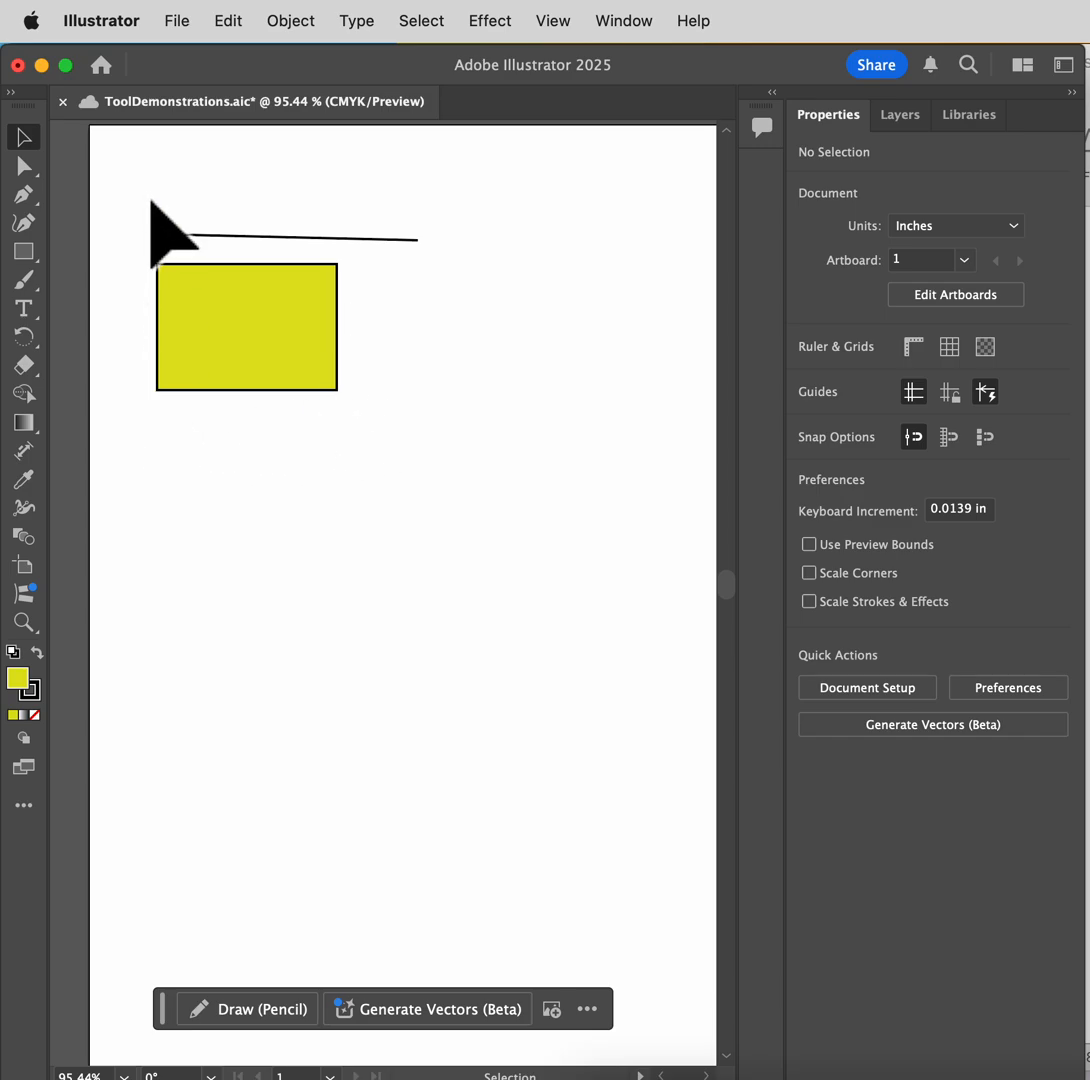
- Delete the yellow rectangle's lower-right anchor point and move its lower-left anchor to about X 0.5 in, Y 1.84 in
{"action": "left_click", "coordinate": [22, 166]}
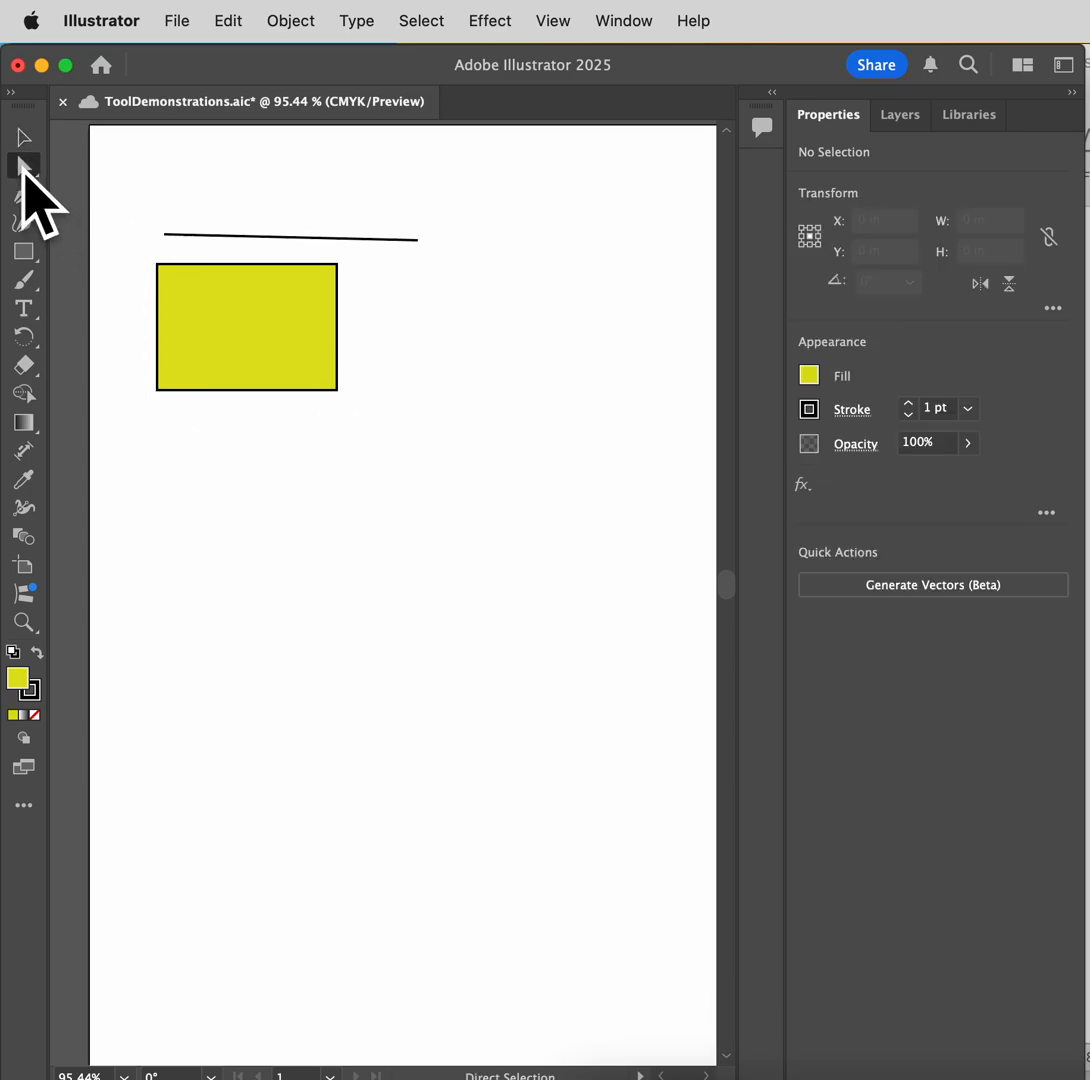
{"action": "left_click", "coordinate": [337, 390]}
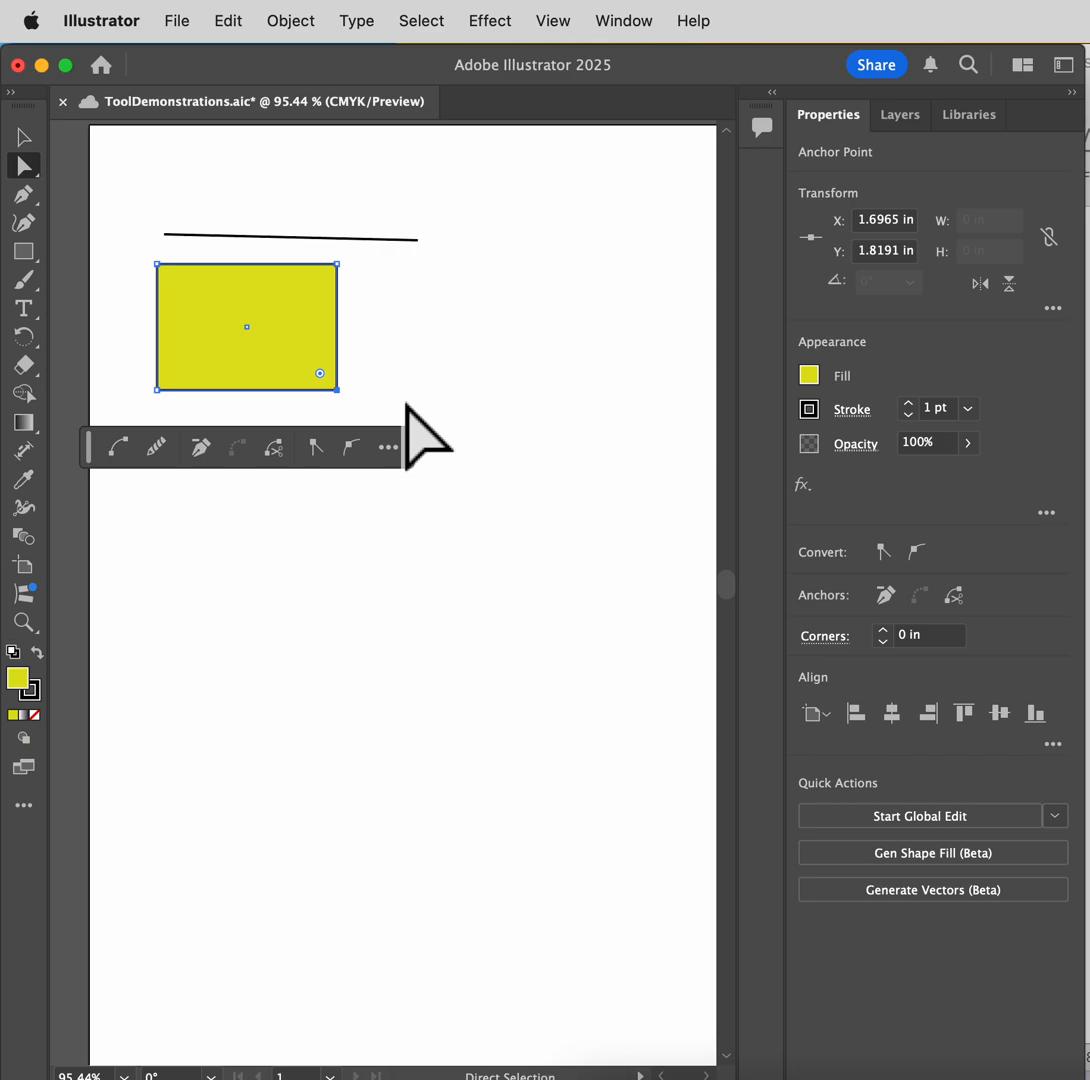
{"action": "key", "text": "Delete"}
{"action": "left_click", "coordinate": [338, 356]}
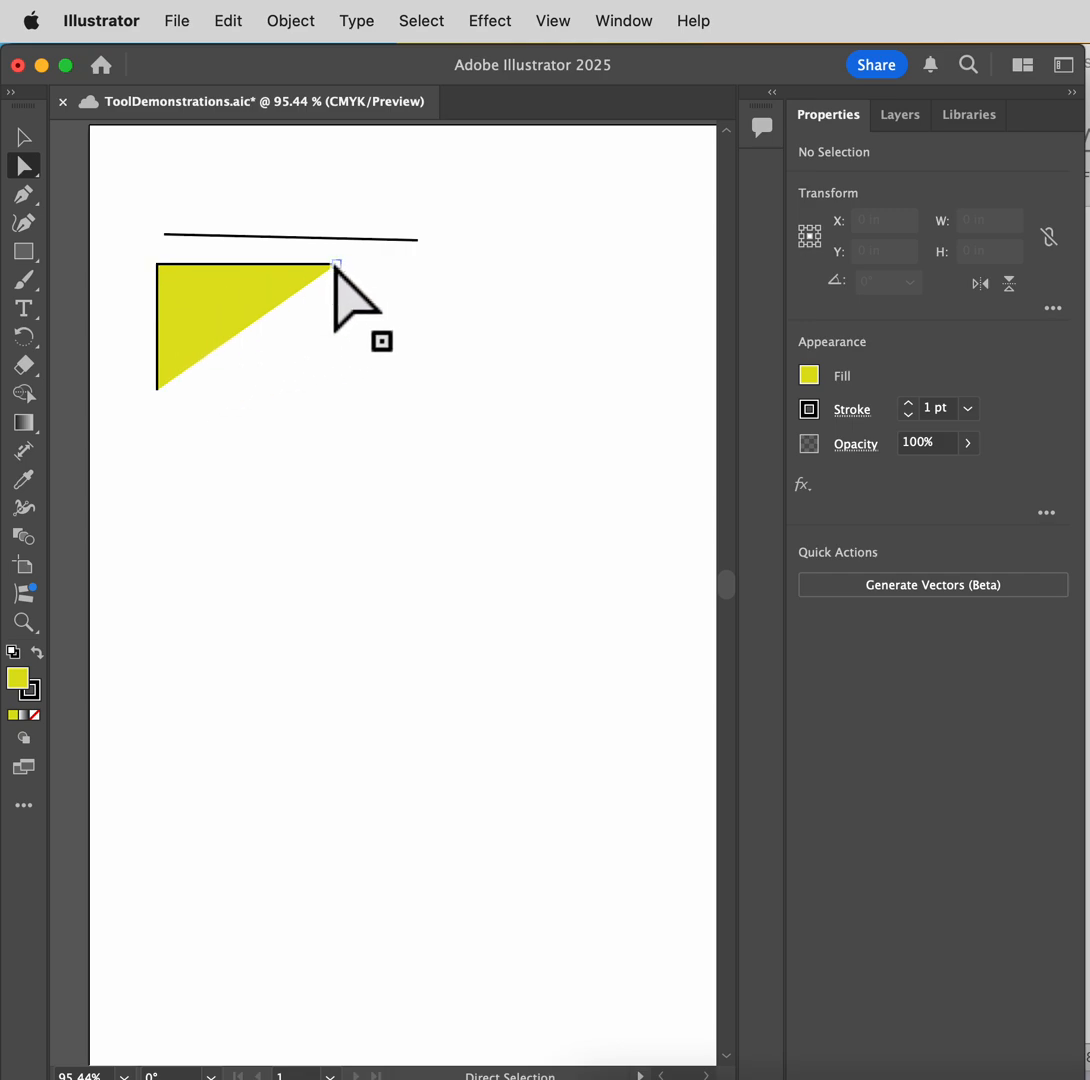
{"action": "left_click", "coordinate": [157, 390]}
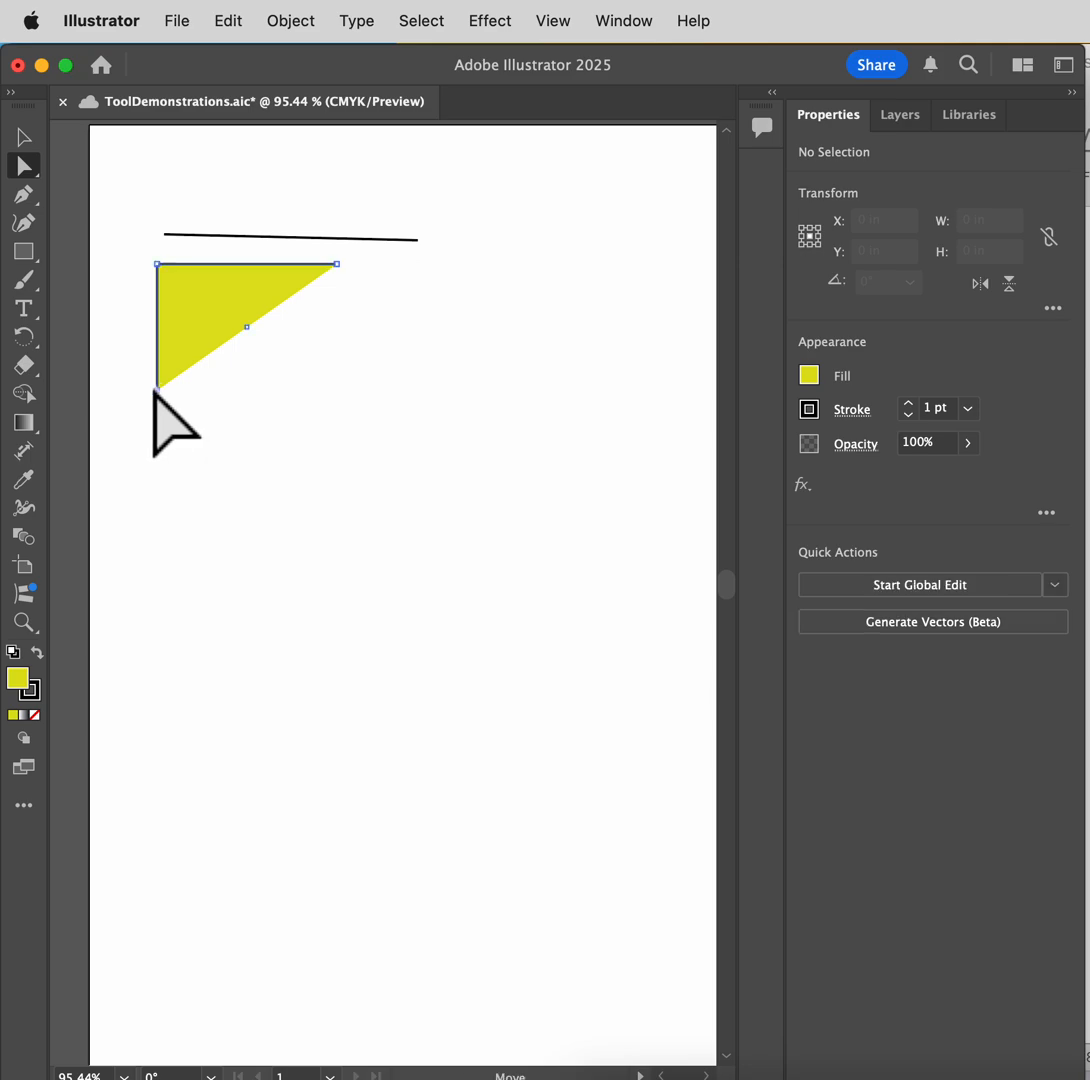
{"action": "mouse_move", "coordinate": [157, 392]}
{"action": "left_mouse_down"}
{"action": "mouse_move", "coordinate": [162, 468]}
{"action": "mouse_move", "coordinate": [161, 328]}
{"action": "mouse_move", "coordinate": [168, 433]}
{"action": "mouse_move", "coordinate": [162, 395]}
{"action": "left_mouse_up"}
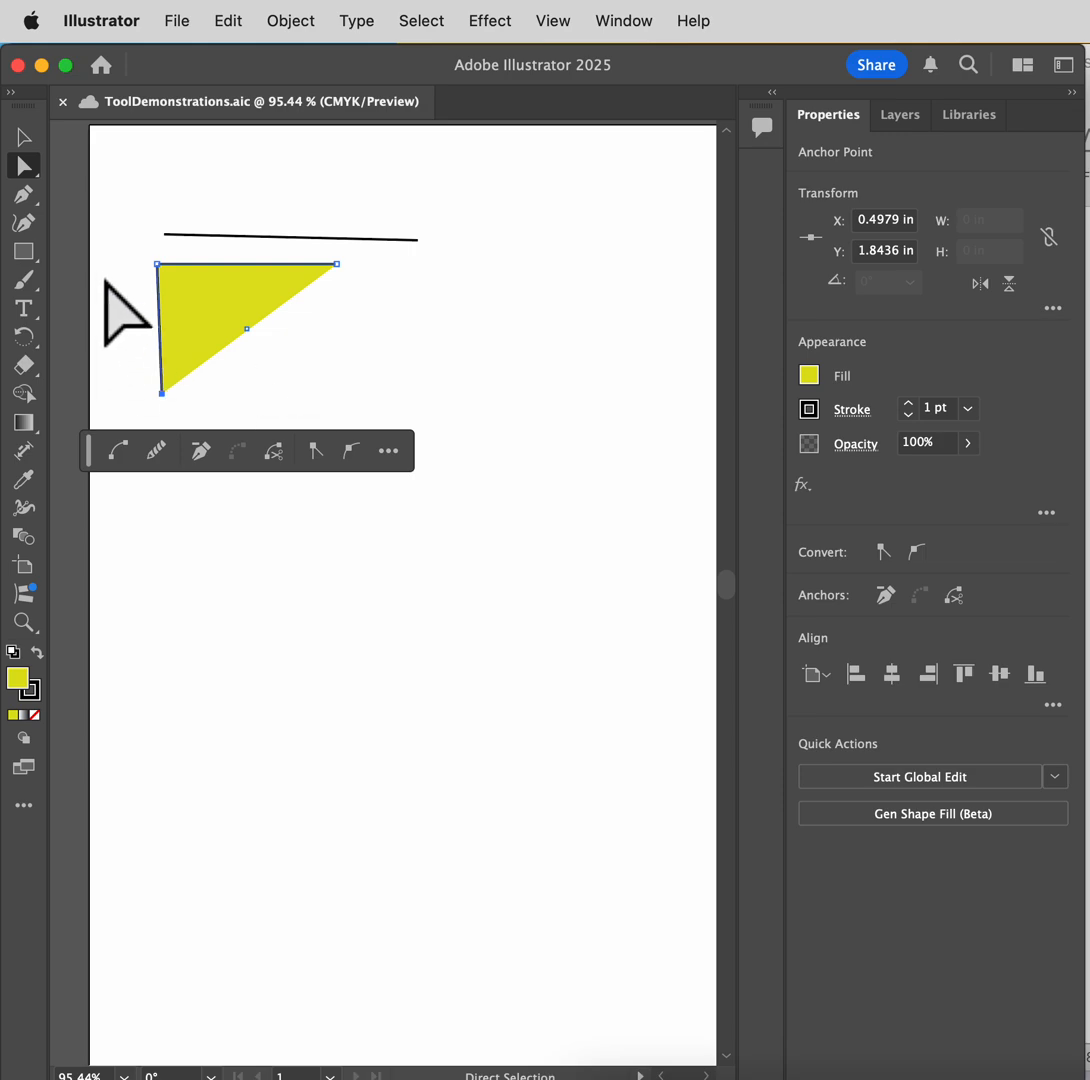
- Draw a rectangle about 1.21 by 1.00 in below the yellow shape and reset it to the default white fill and black stroke
{"action": "left_click", "coordinate": [28, 252]}
{"action": "mouse_move", "coordinate": [333, 343]}
{"action": "left_mouse_down"}
{"action": "mouse_move", "coordinate": [348, 370]}
{"action": "mouse_move", "coordinate": [510, 490]}
{"action": "left_mouse_up"}
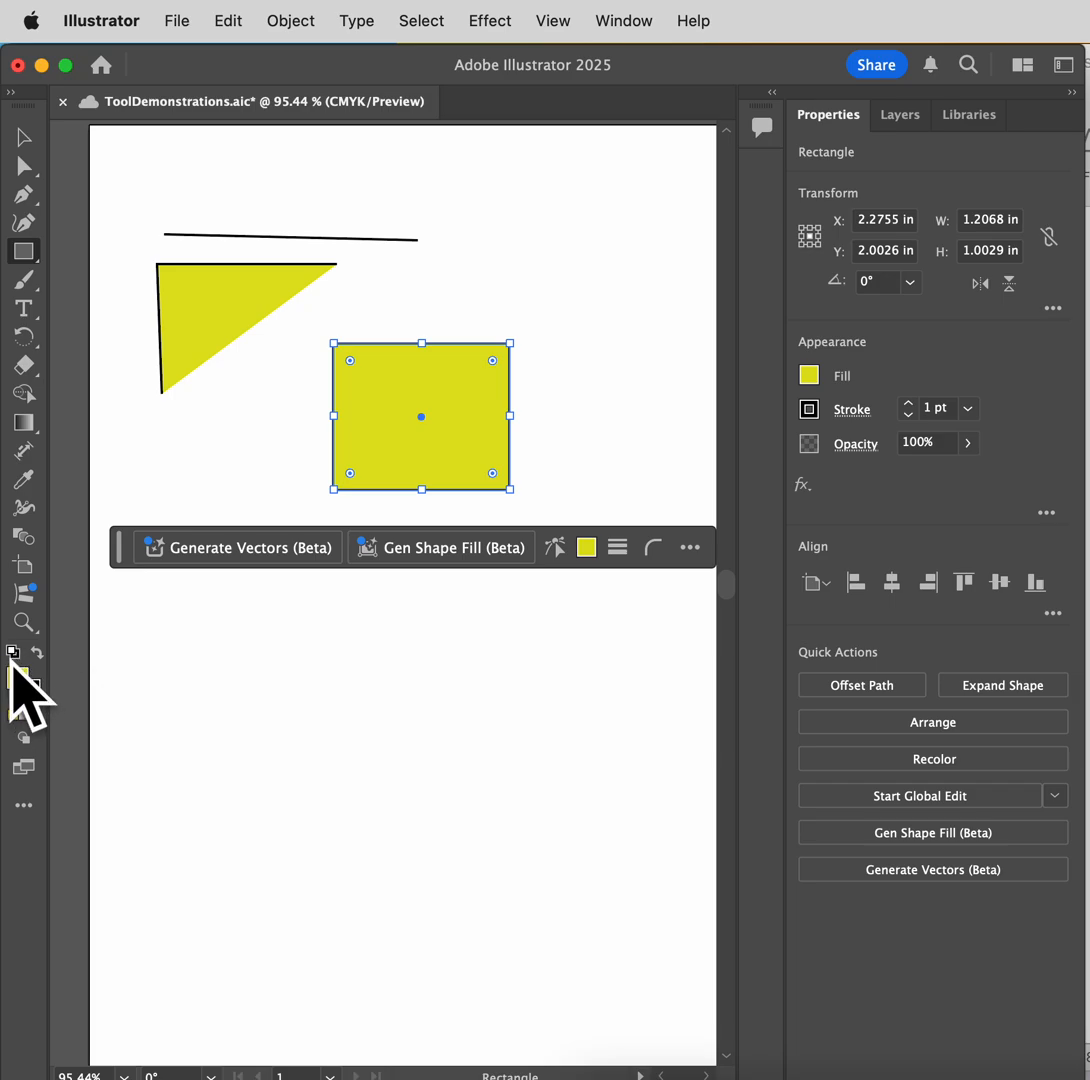
{"action": "left_click", "coordinate": [12, 651]}
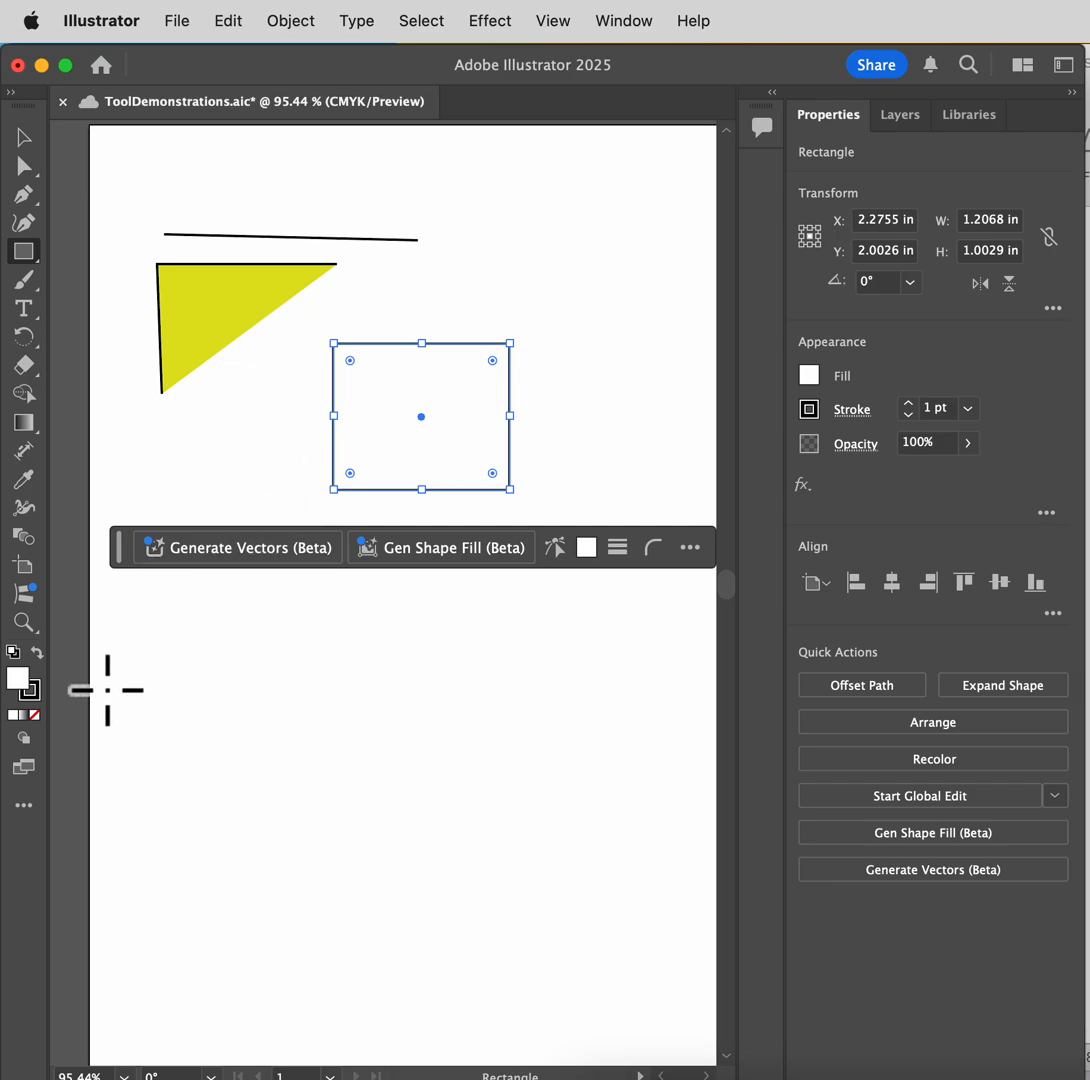
- Swap the new rectangle's fill and stroke colours, and swap them back
{"action": "left_click", "coordinate": [37, 653]}
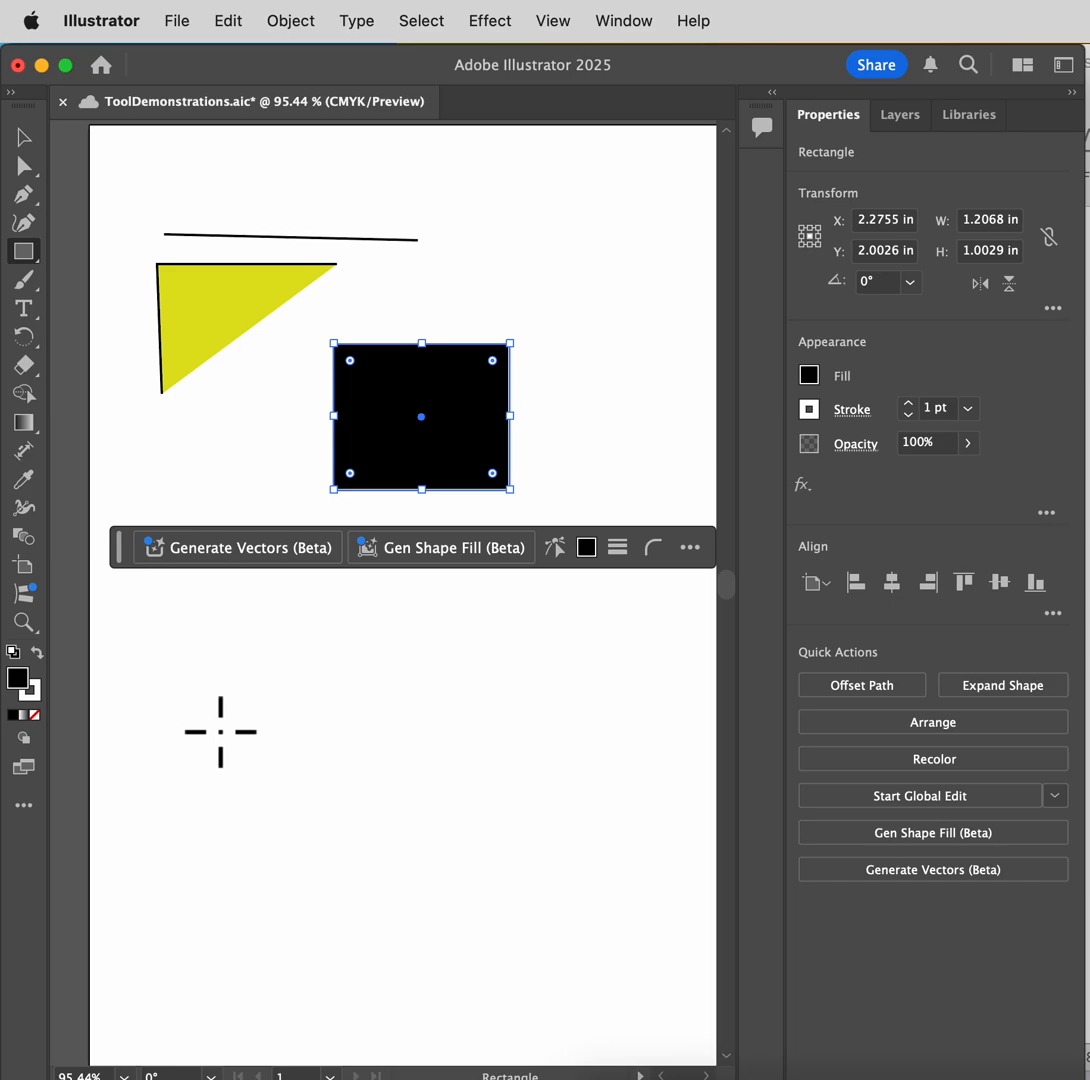
{"action": "key", "text": "shift+x"}
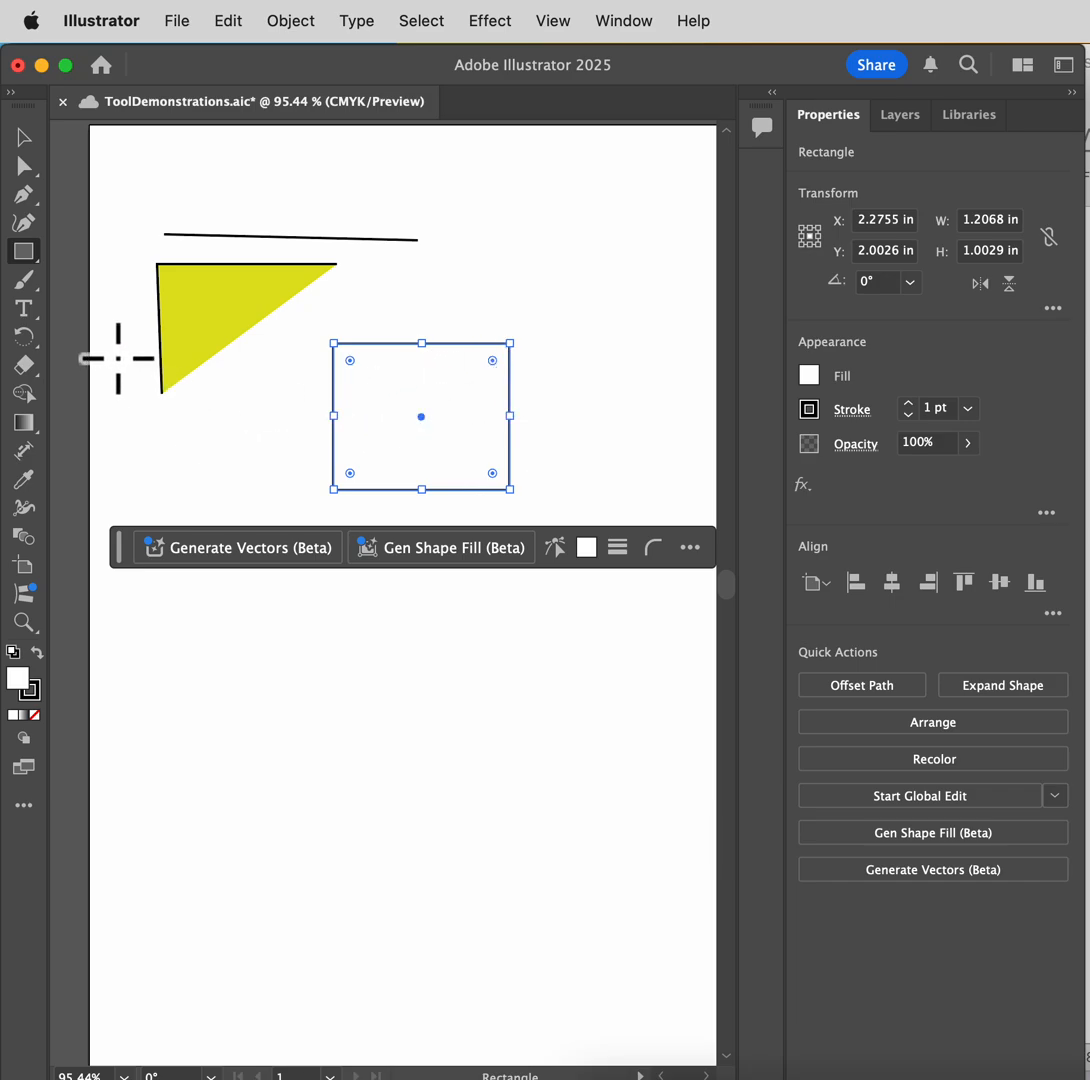
- Reset the yellow triangular shape to the default fill and stroke, and undo the reset
{"action": "left_click", "coordinate": [24, 138]}
{"action": "left_click", "coordinate": [231, 304]}
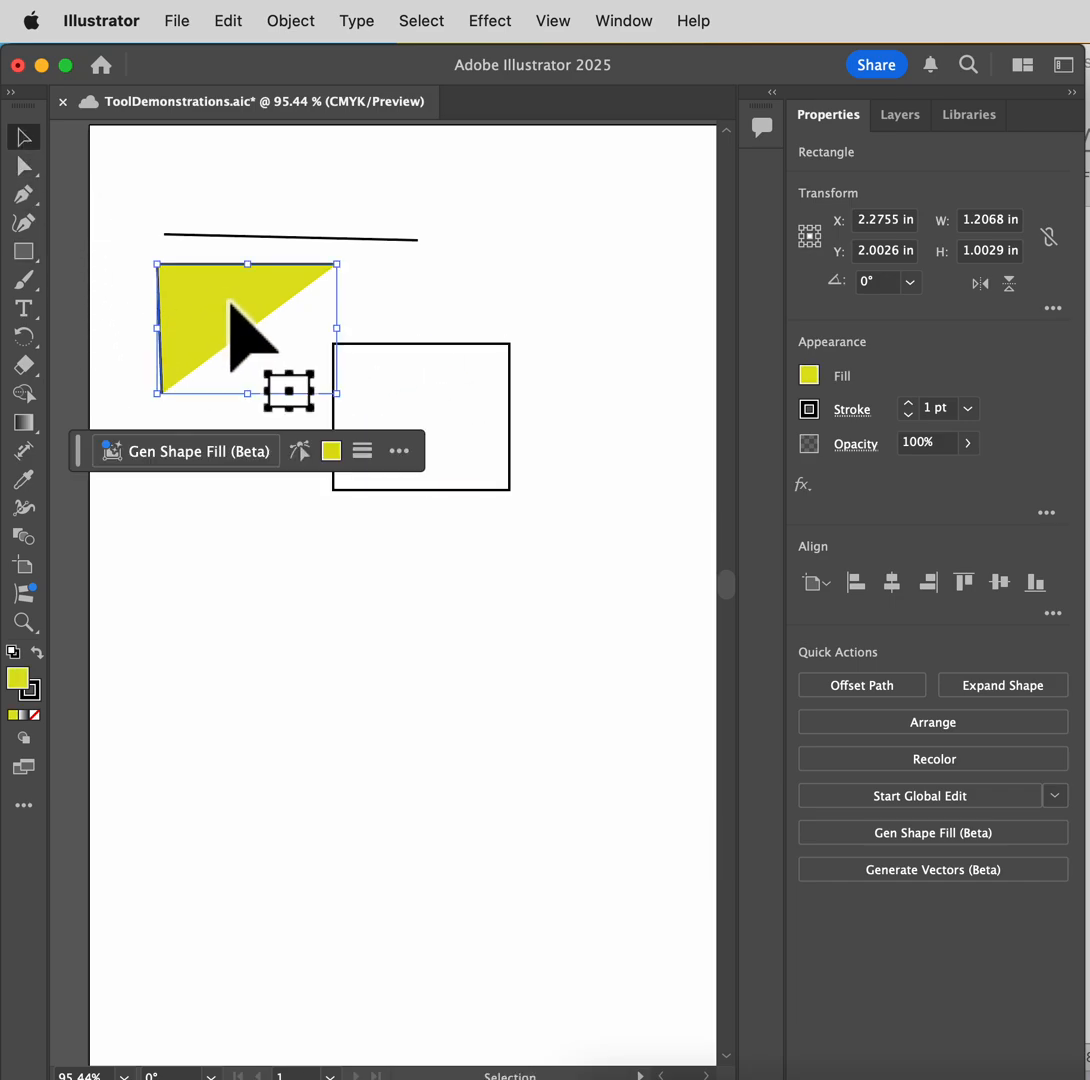
{"action": "key", "text": "d"}
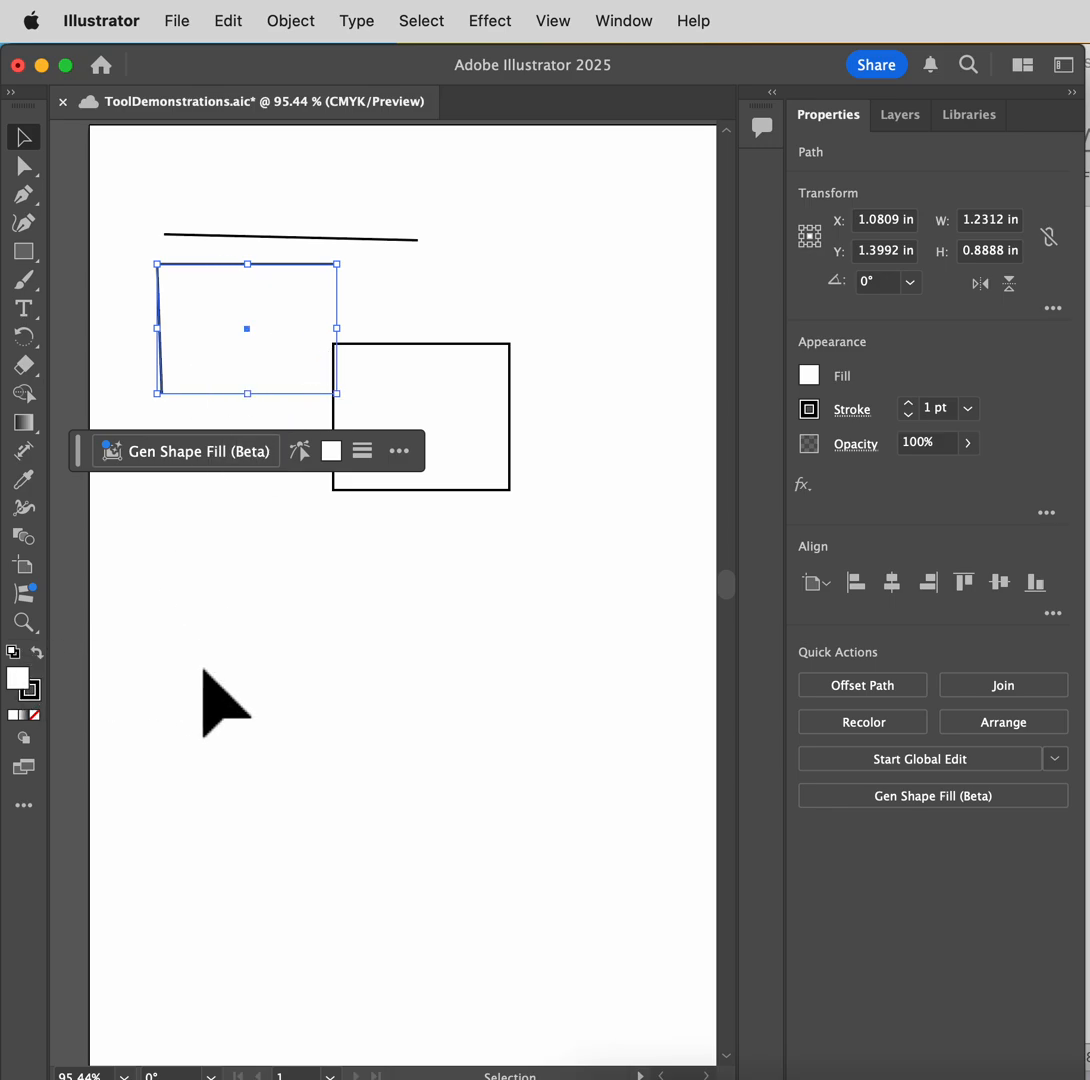
{"action": "key", "text": "super+z"}
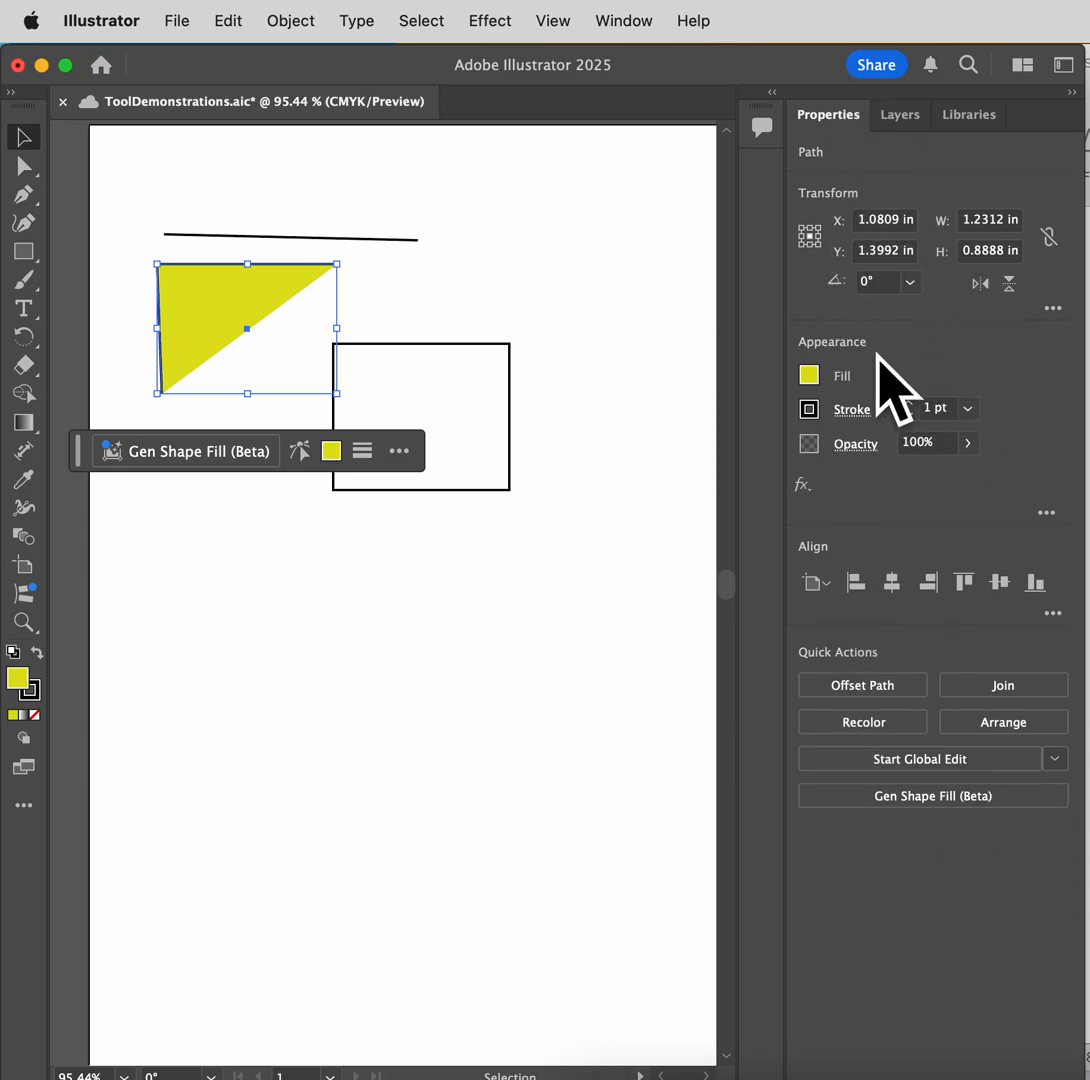
- Examine the fill swatches and the stroke options of the selected yellow shape
{"action": "left_click", "coordinate": [810, 376]}
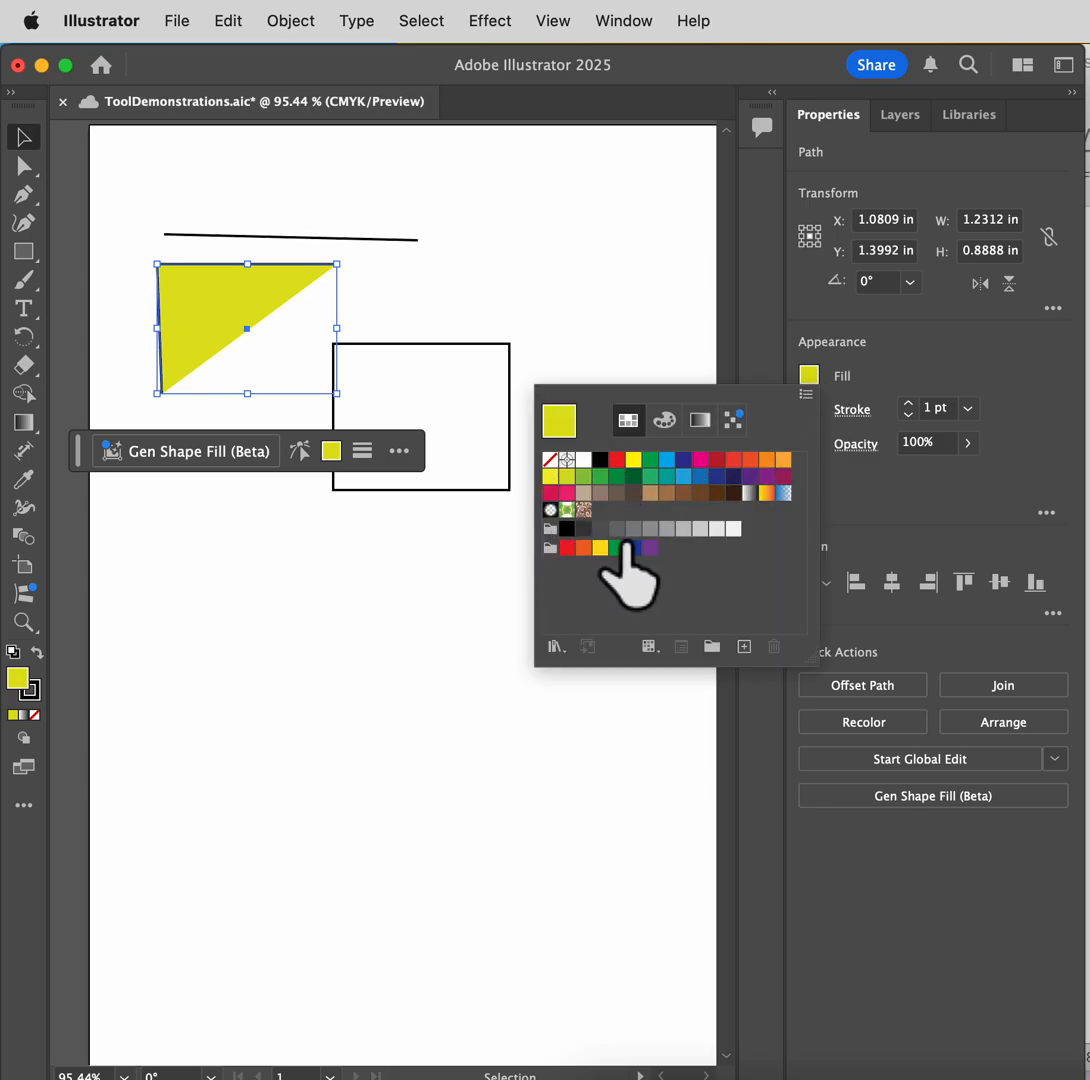
{"action": "left_click", "coordinate": [822, 380]}
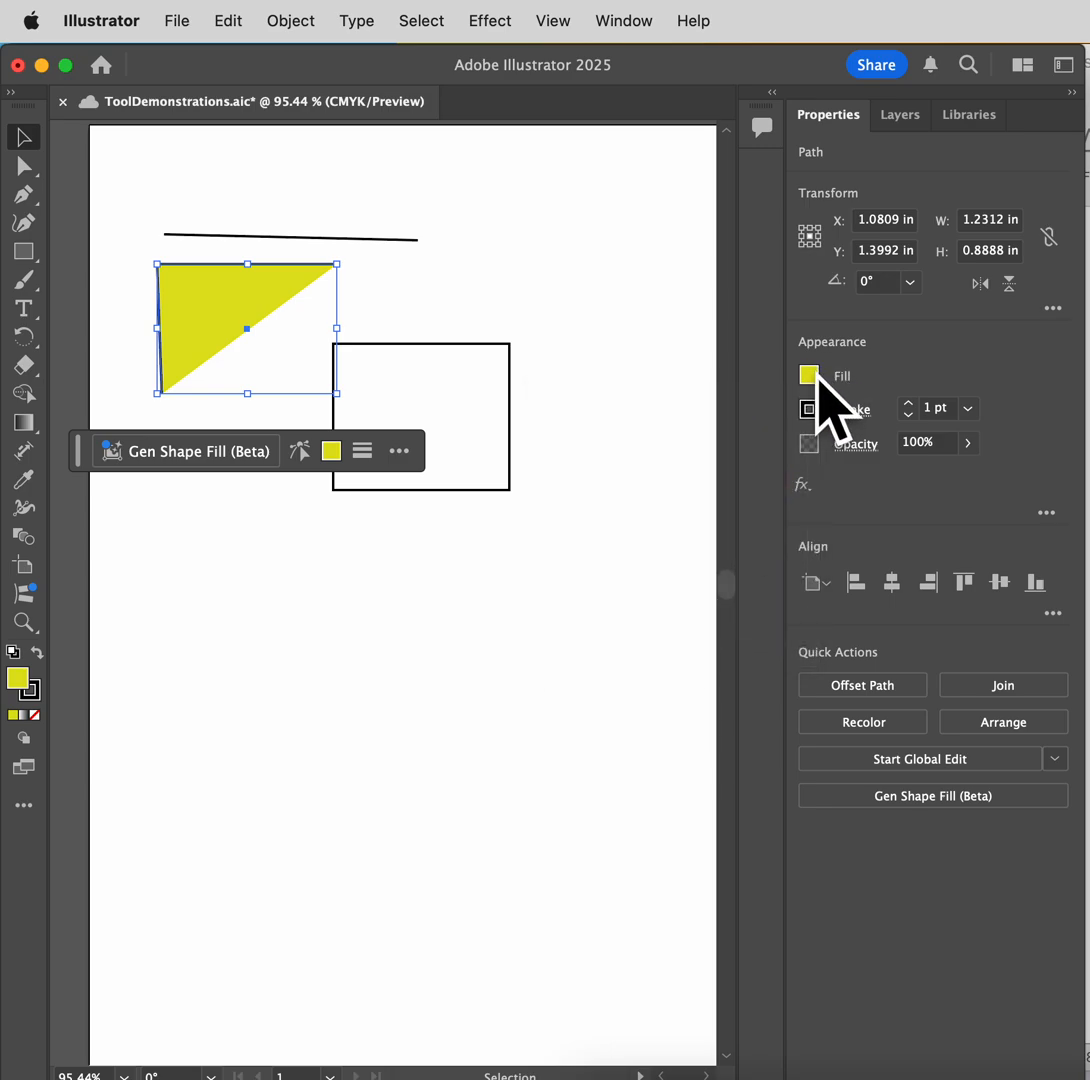
{"action": "left_click", "coordinate": [855, 408]}
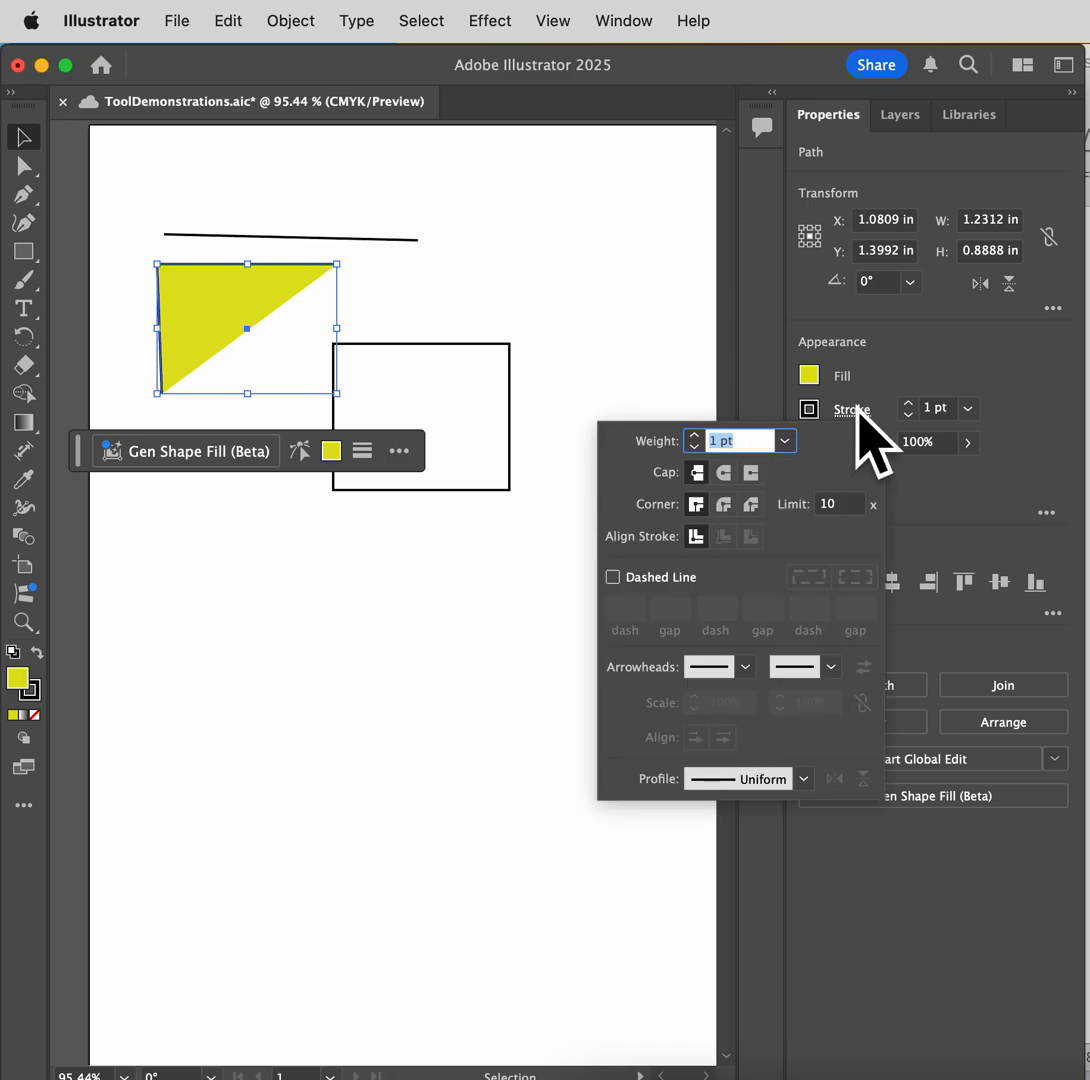